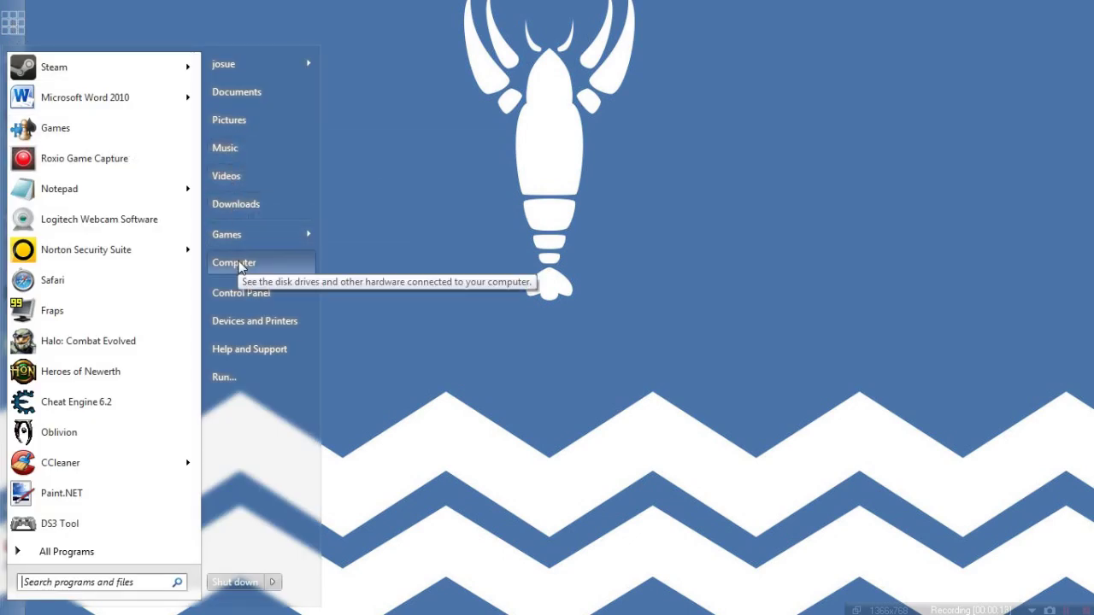
- Bring up the open HydraMs folder window and try to launch the HydraMS 3-23-13 application from it
left_click(451, 160)
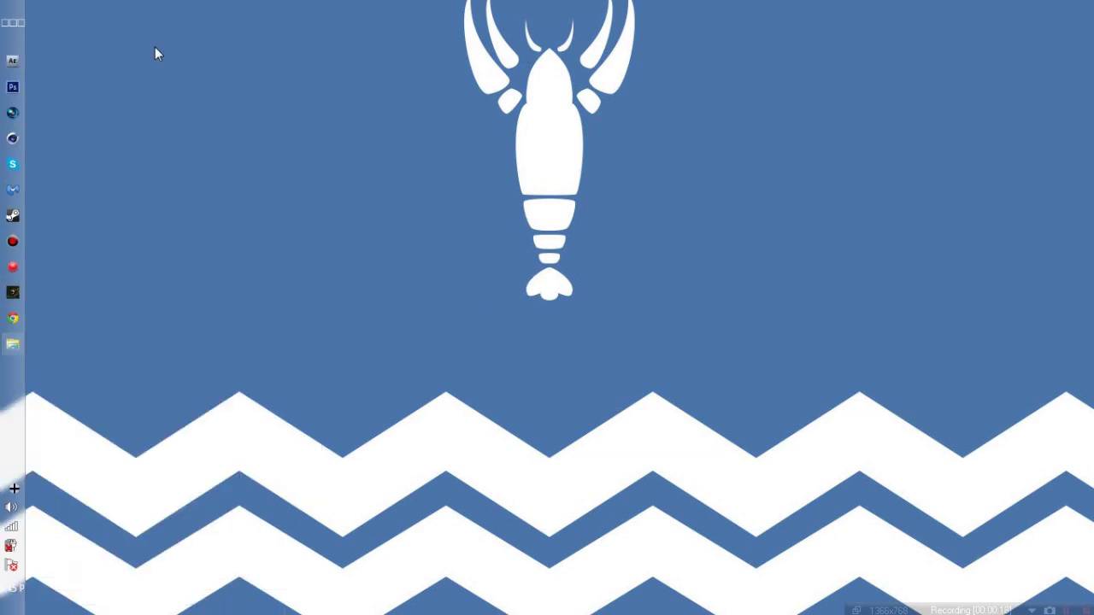
left_click(13, 343)
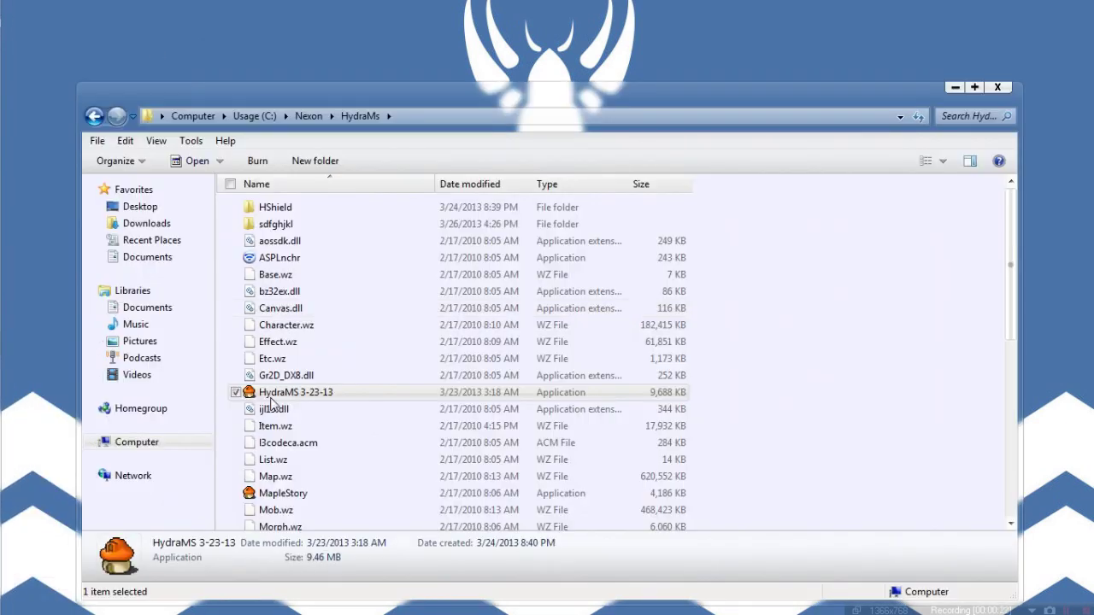
left_click_drag(444, 93, 449, 54)
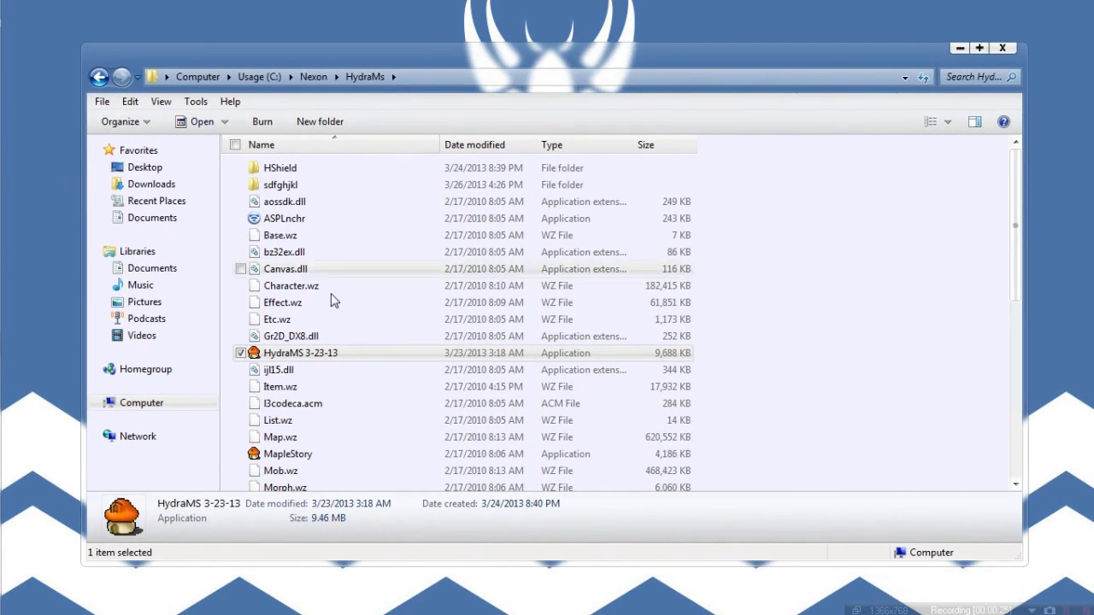
double_click(314, 355)
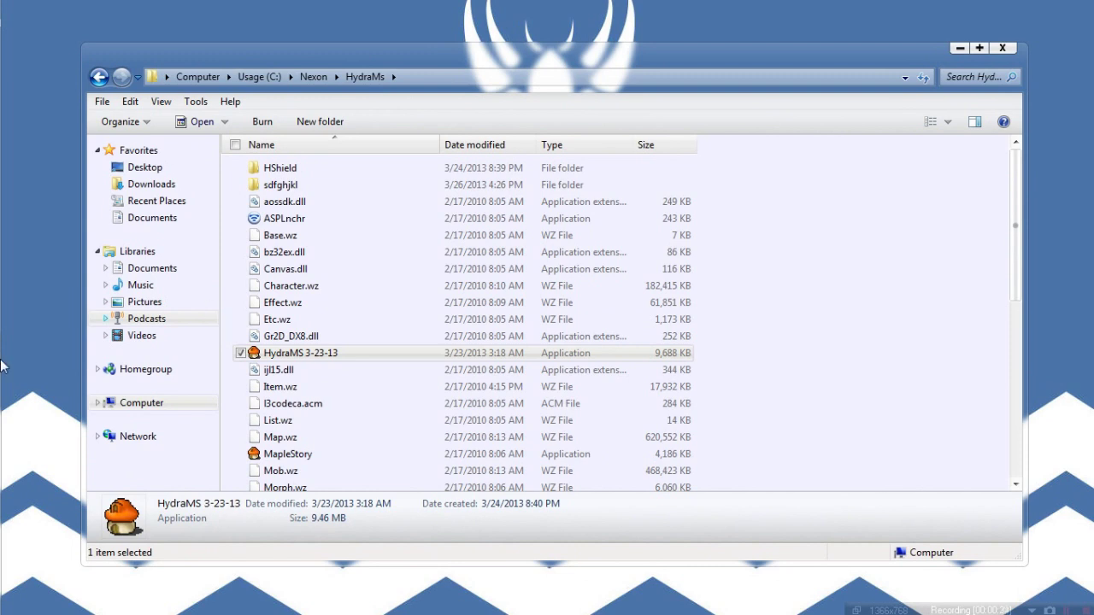
- Launch HydraMS 3-23-13 again while watching for its process in Task Manager, and close Task Manager
mouse_move(4, 366)
right_click(10, 393)
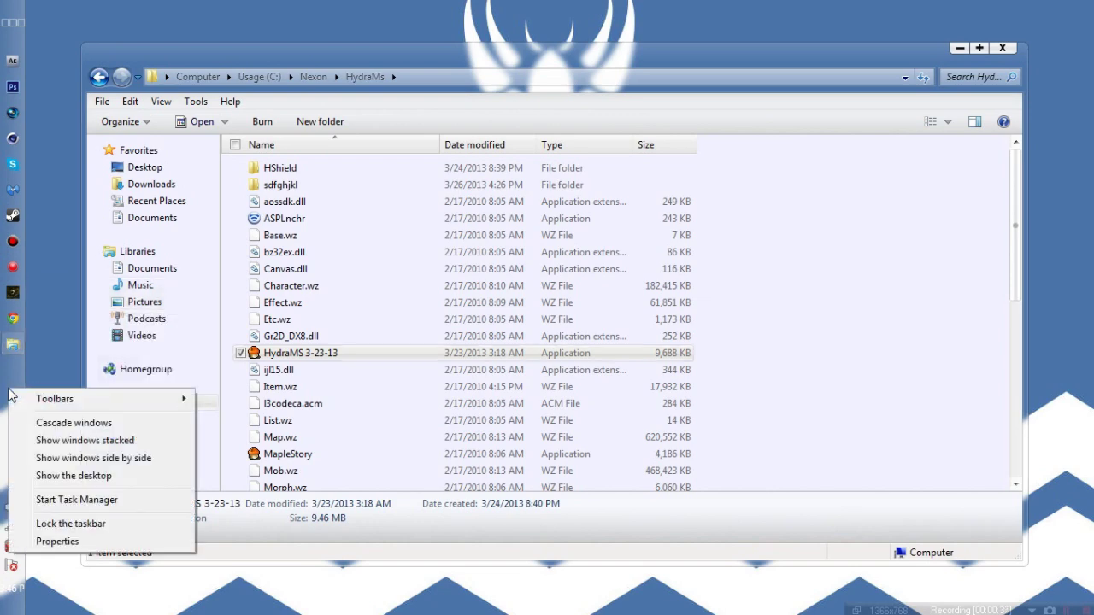
left_click(69, 503)
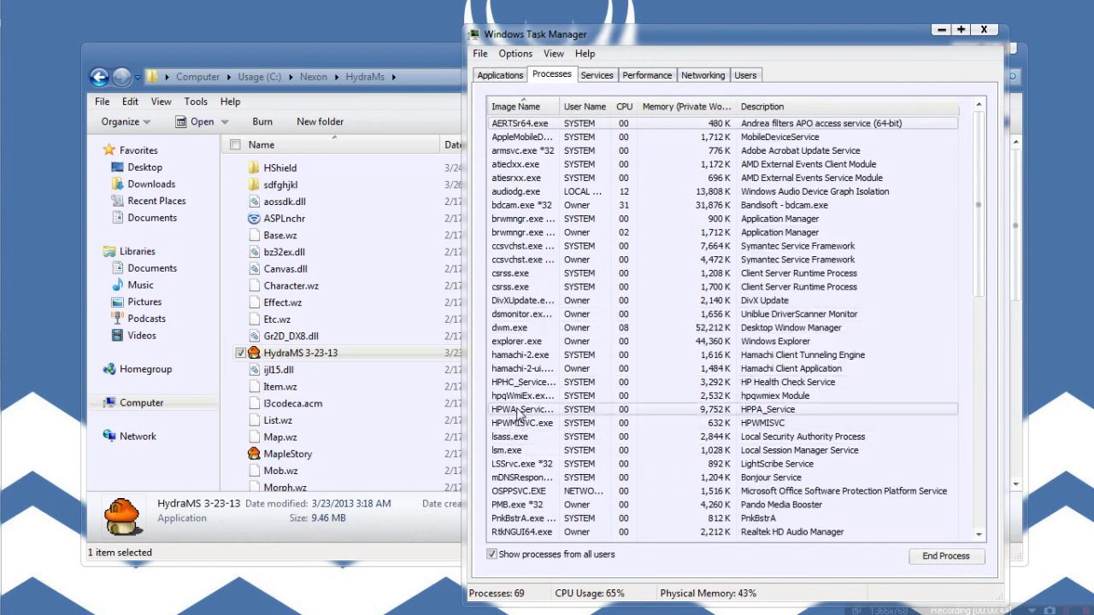
double_click(342, 353)
left_click(632, 36)
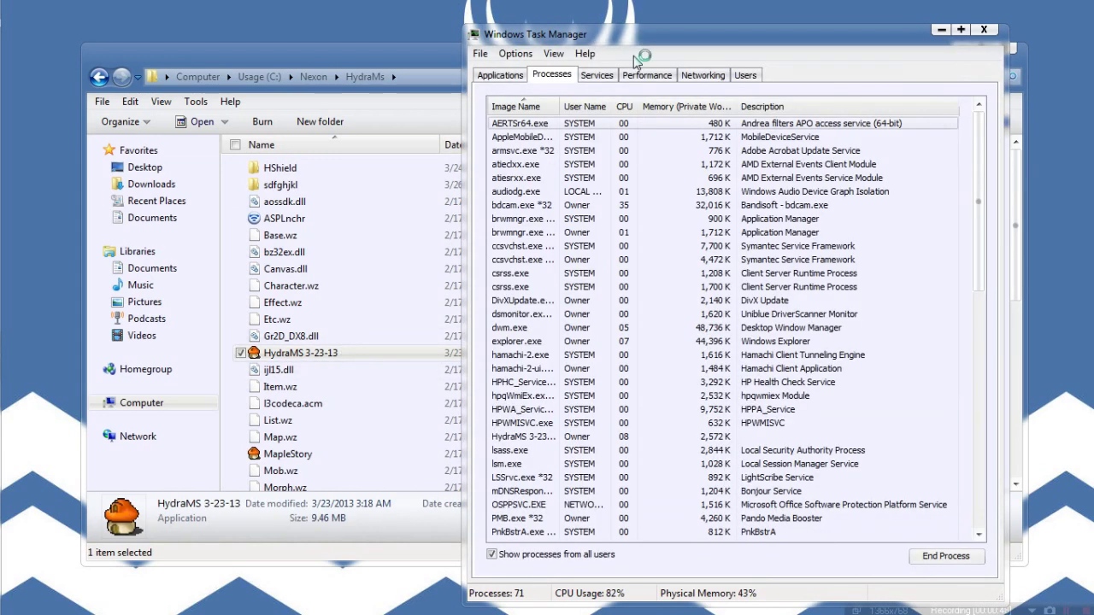
left_click(987, 30)
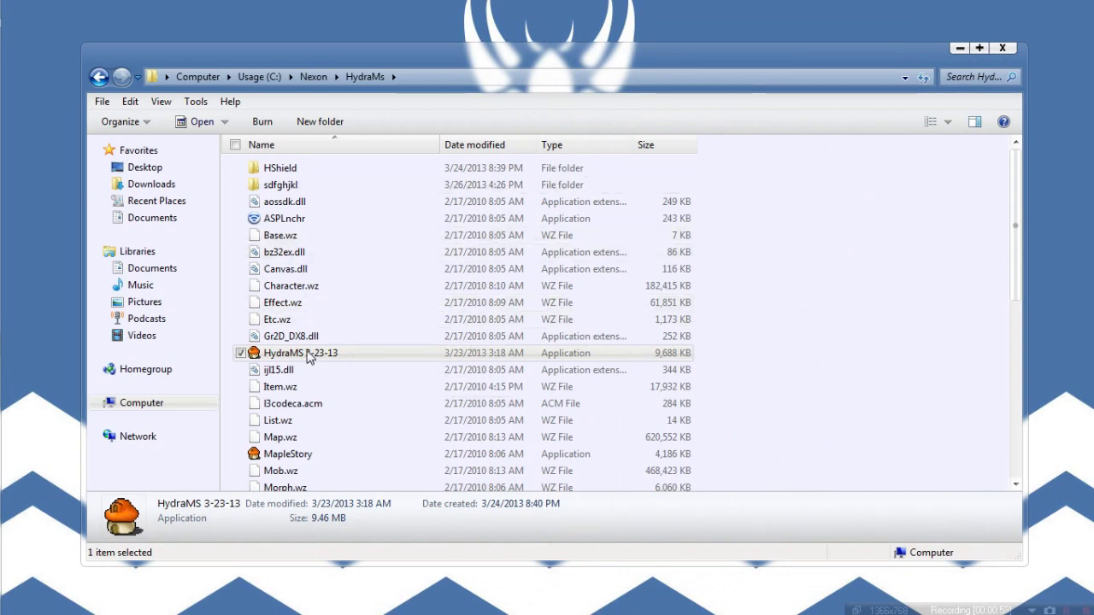
left_click(960, 46)
mouse_move(2, 411)
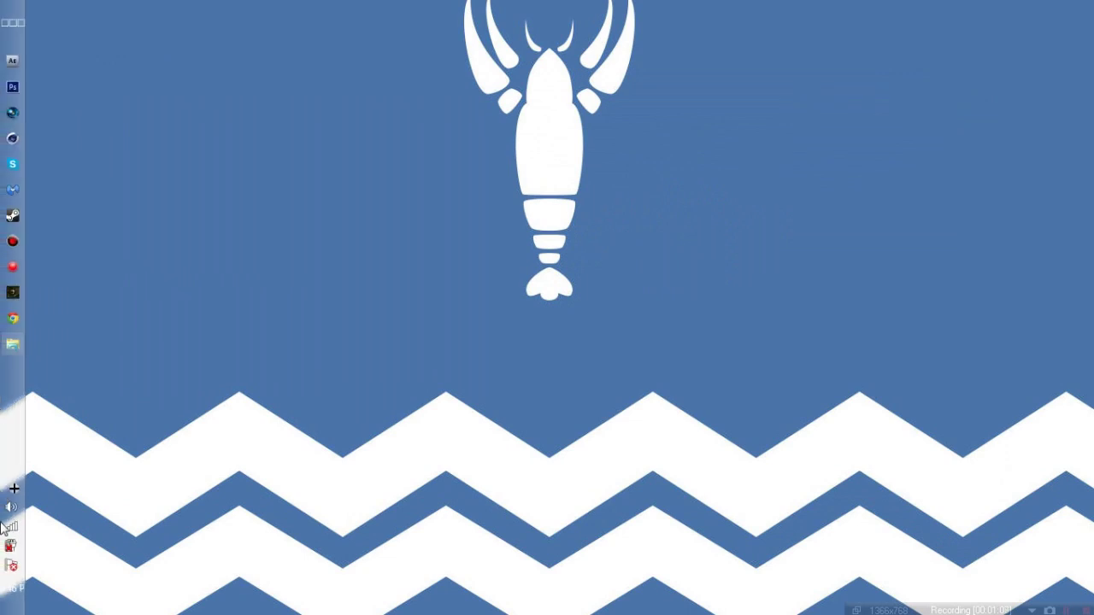
left_click(13, 345)
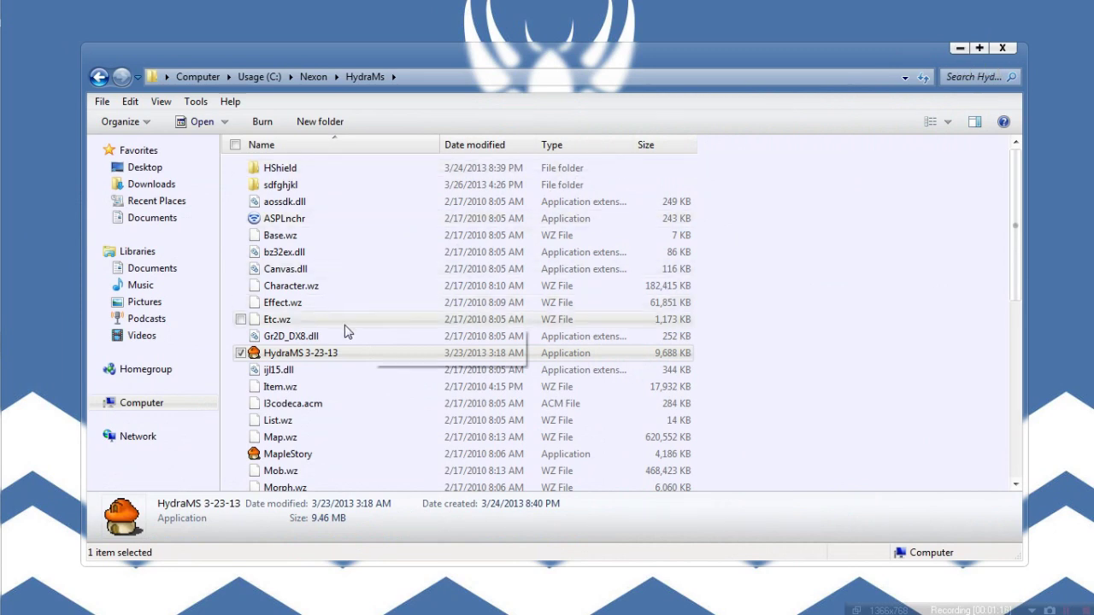
- Browse from the root of the C: drive through the Nexon folder back into the HydraMs folder
left_click(299, 78)
left_click(243, 77)
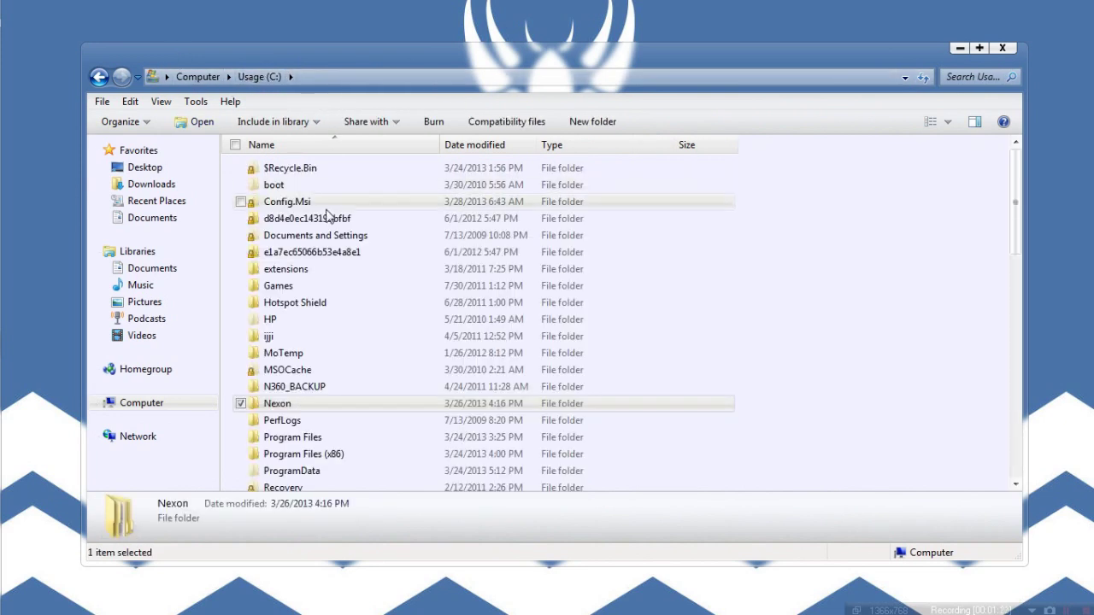
double_click(277, 405)
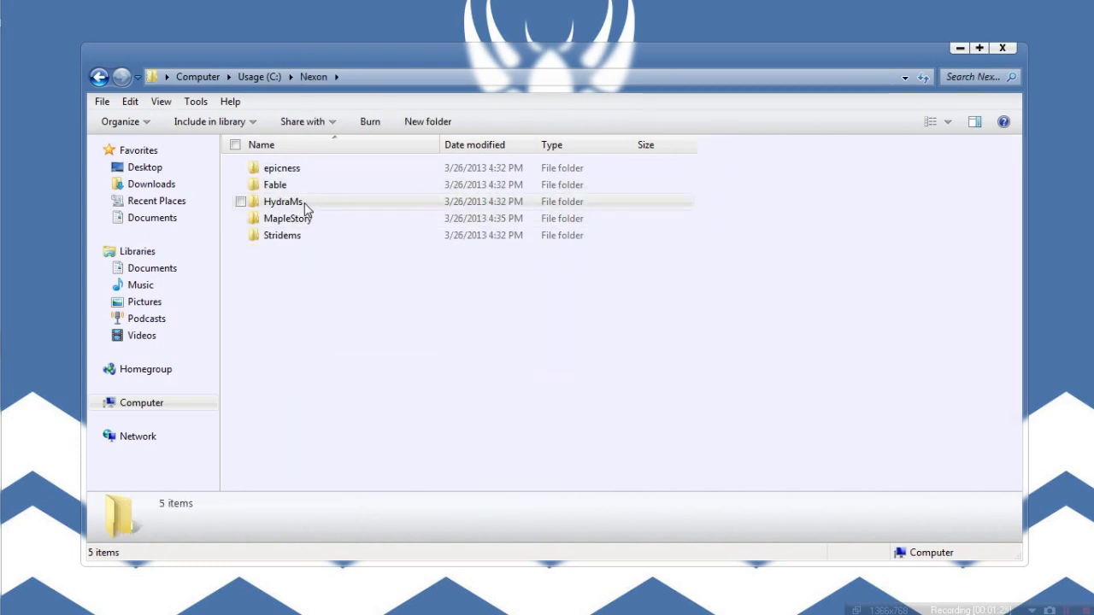
mouse_move(306, 208)
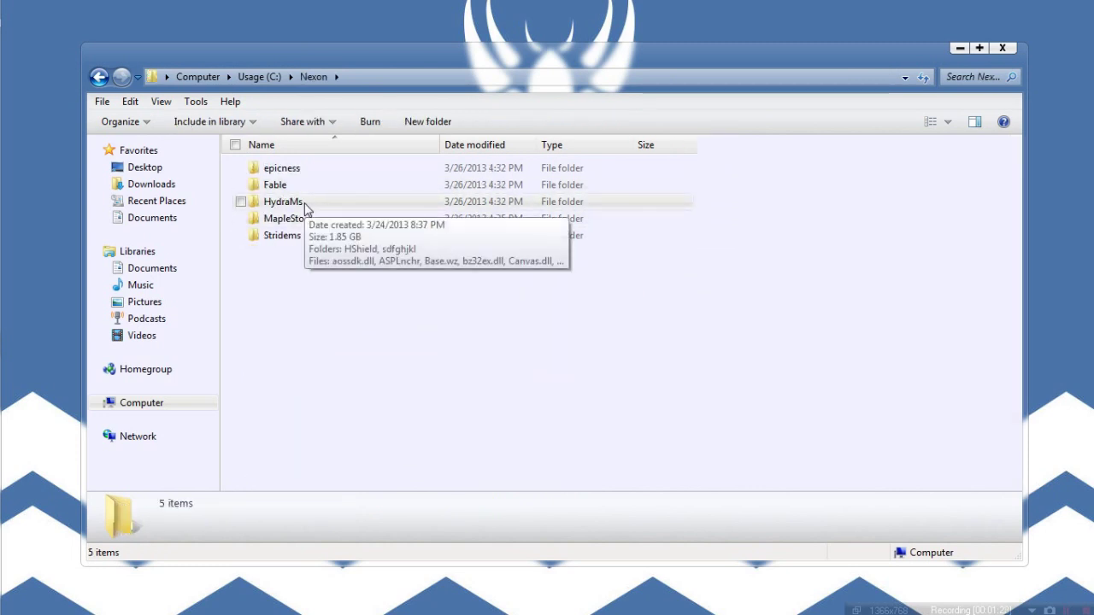
double_click(306, 209)
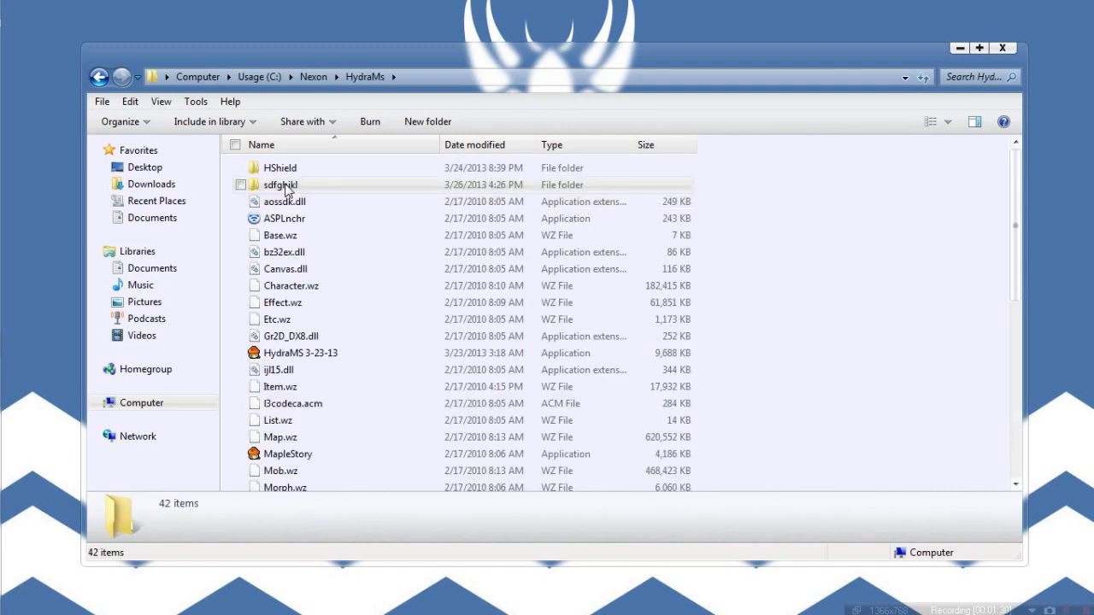
- Look inside the sdfghjkl subfolder and return to the HydraMs folder
mouse_move(323, 195)
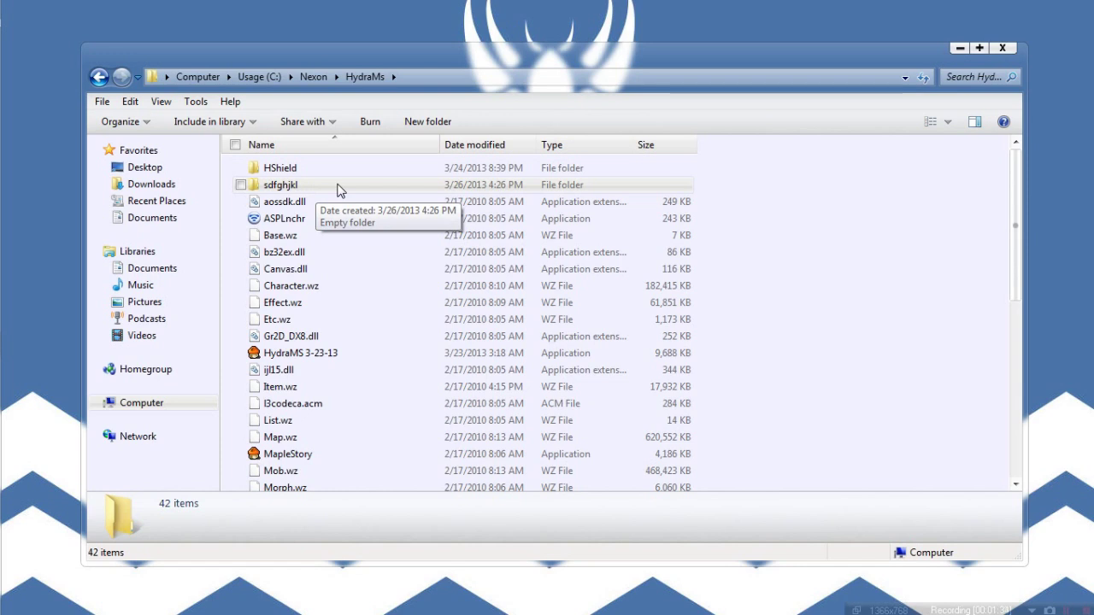
double_click(282, 184)
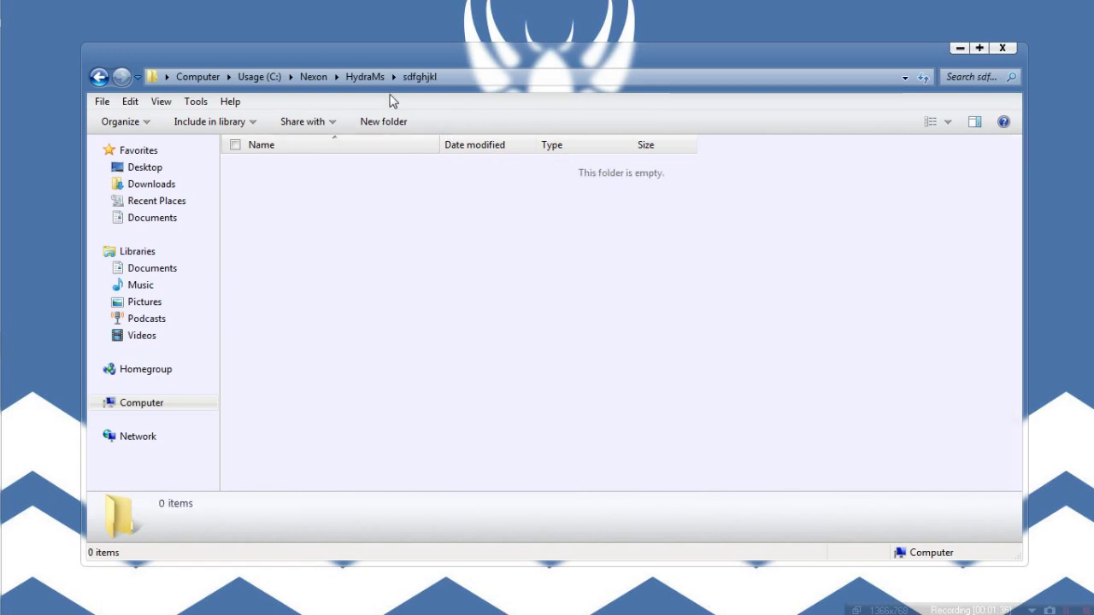
left_click(360, 75)
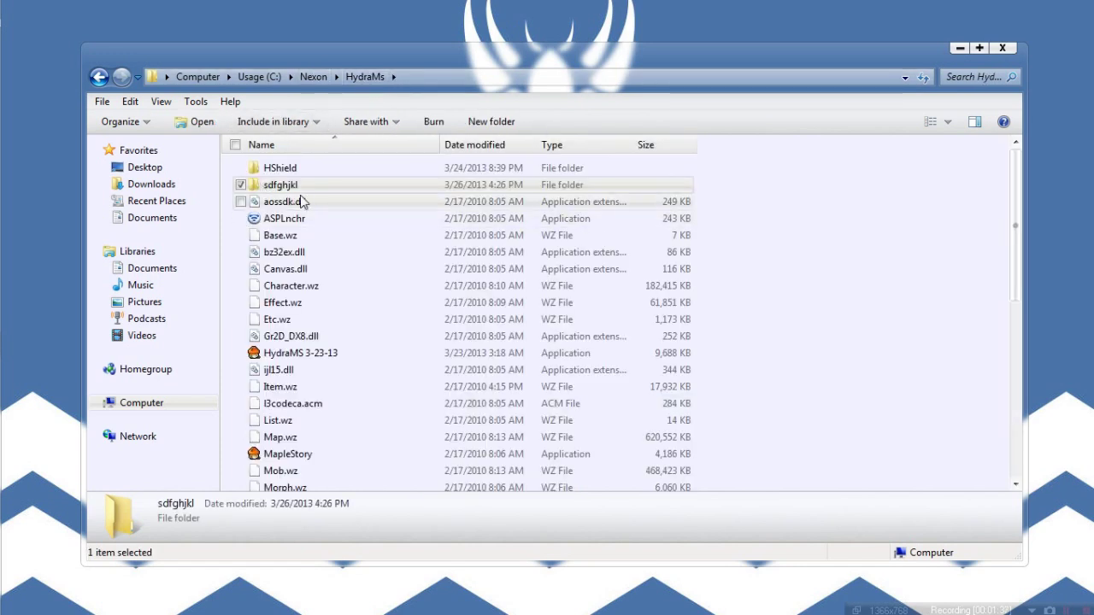
- Go up to the Nexon folder and display the previous versions in the HydraMs folder's properties
left_click(315, 78)
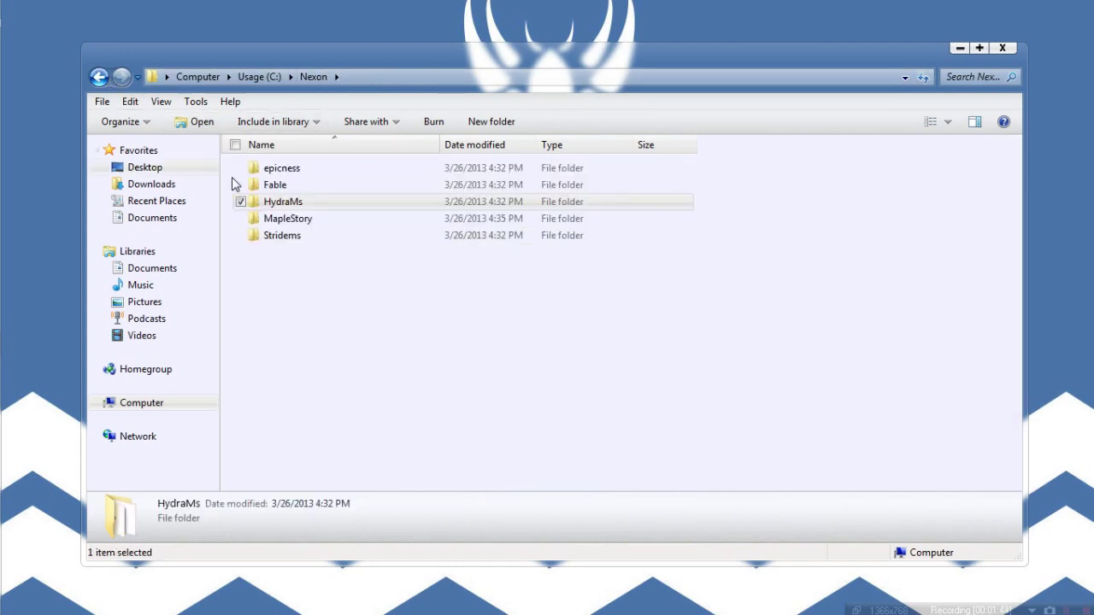
right_click(265, 207)
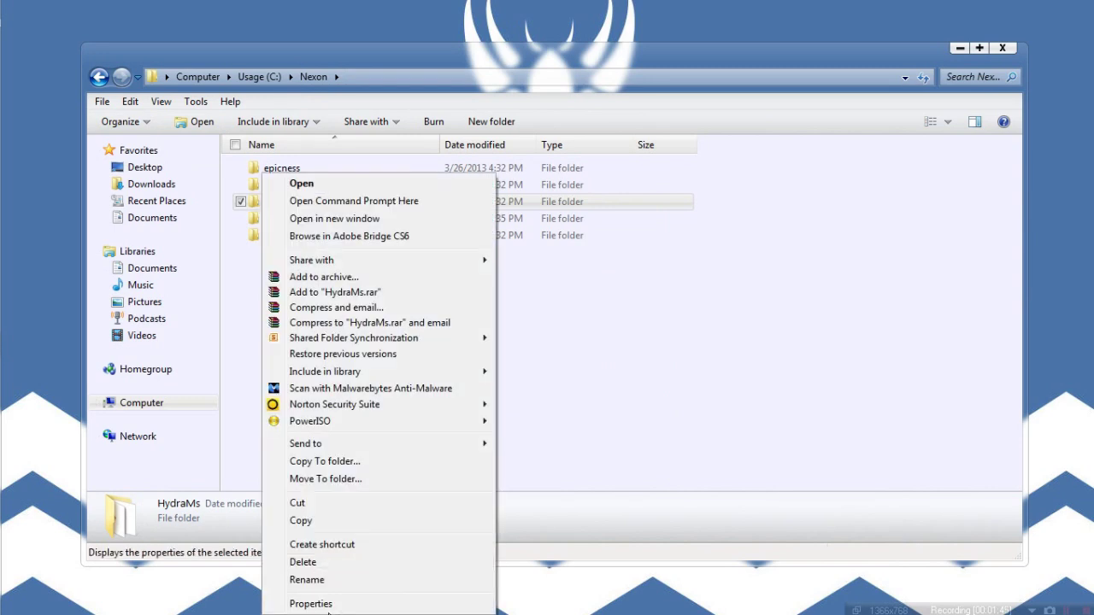
left_click(310, 600)
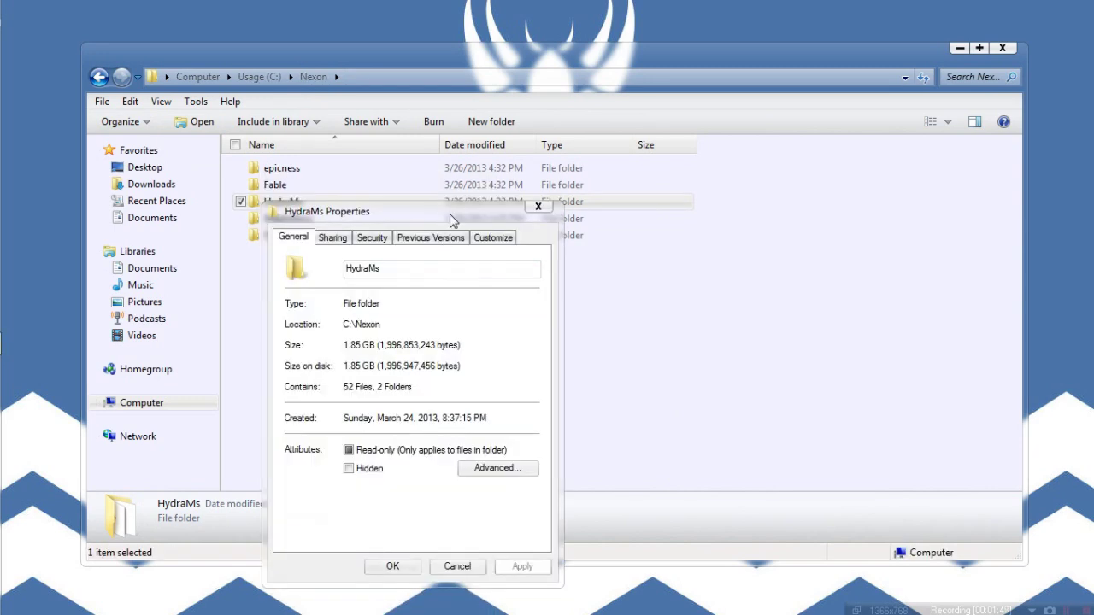
left_click_drag(450, 214, 516, 87)
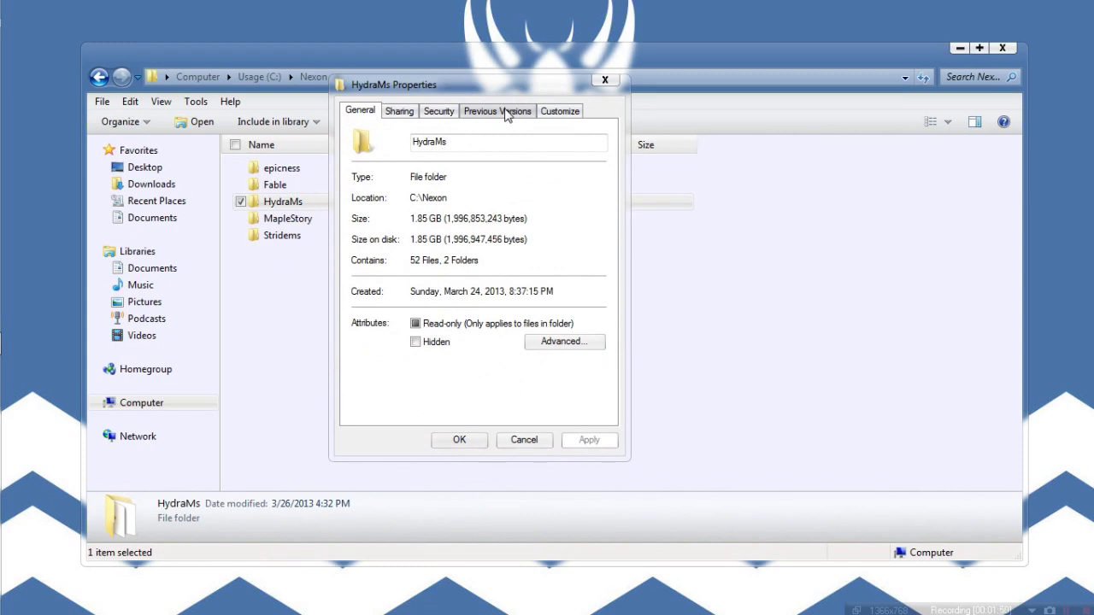
left_click(504, 112)
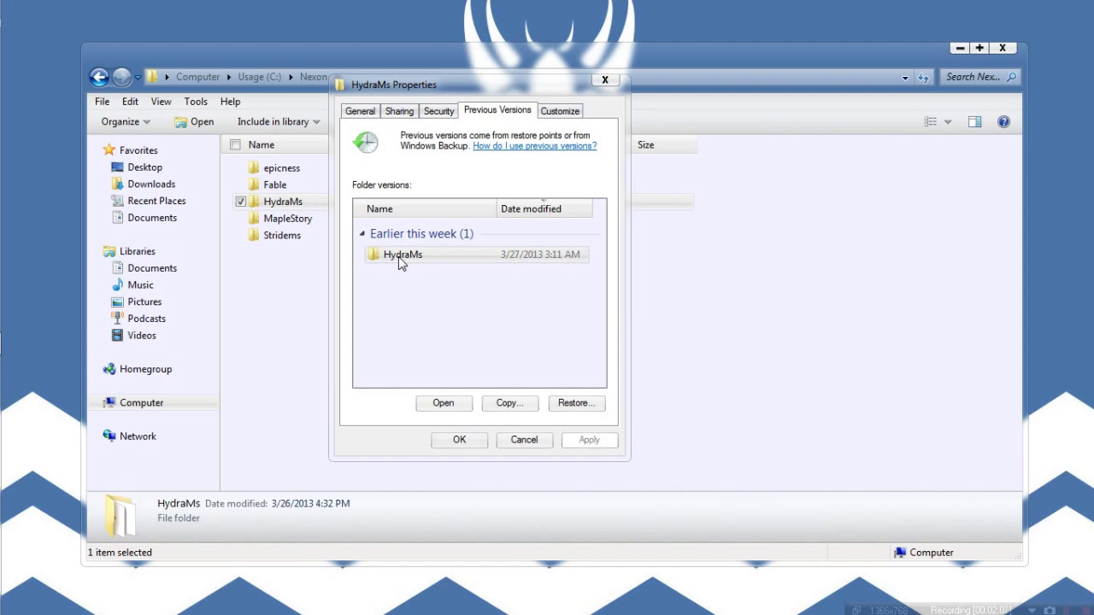
- Run HydraMS 3-23-13 from the 3/27/2013 previous version of HydraMs, accepting the security warning, and close the leftover folder and properties windows
double_click(401, 257)
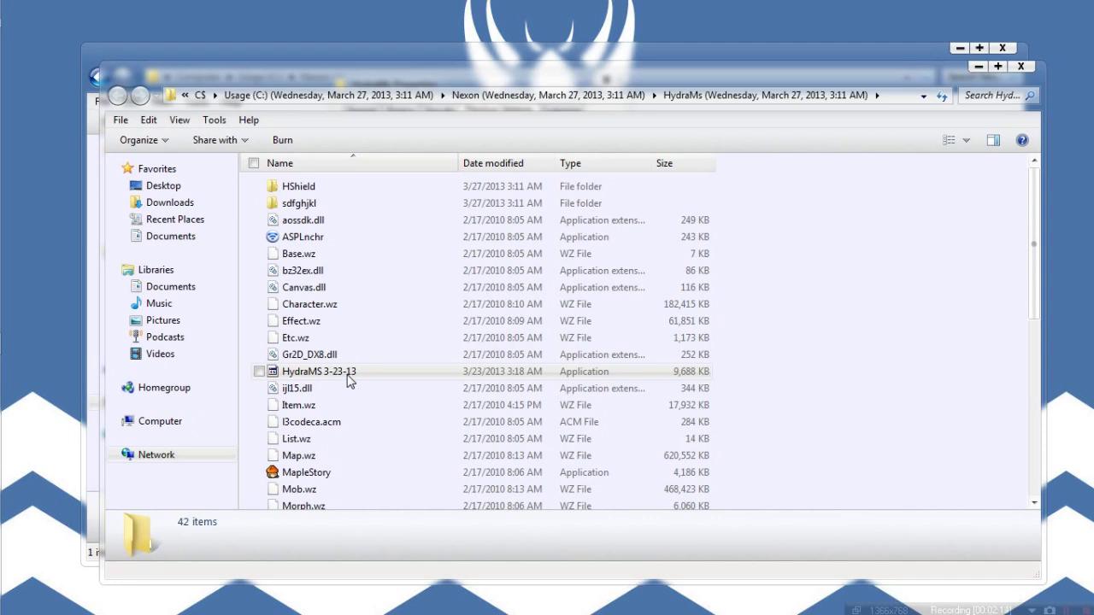
double_click(349, 374)
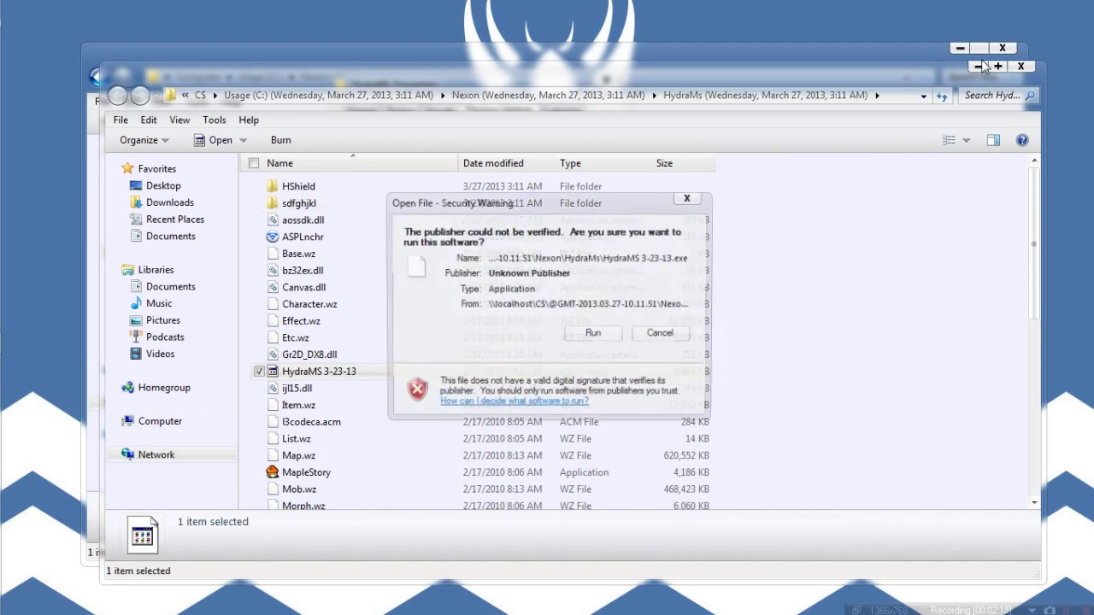
left_click(596, 335)
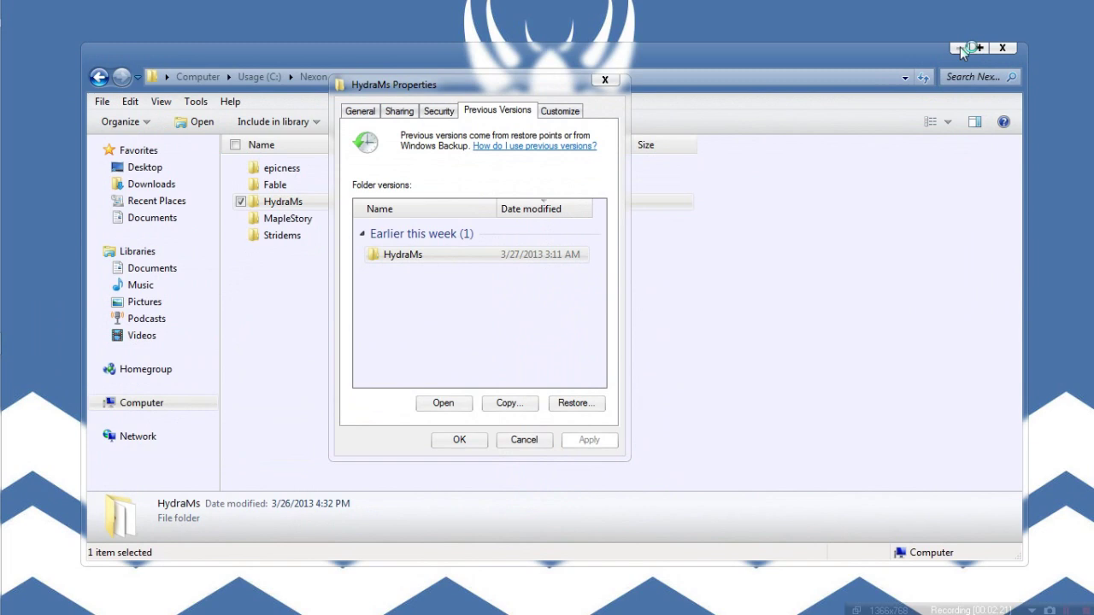
left_click(998, 47)
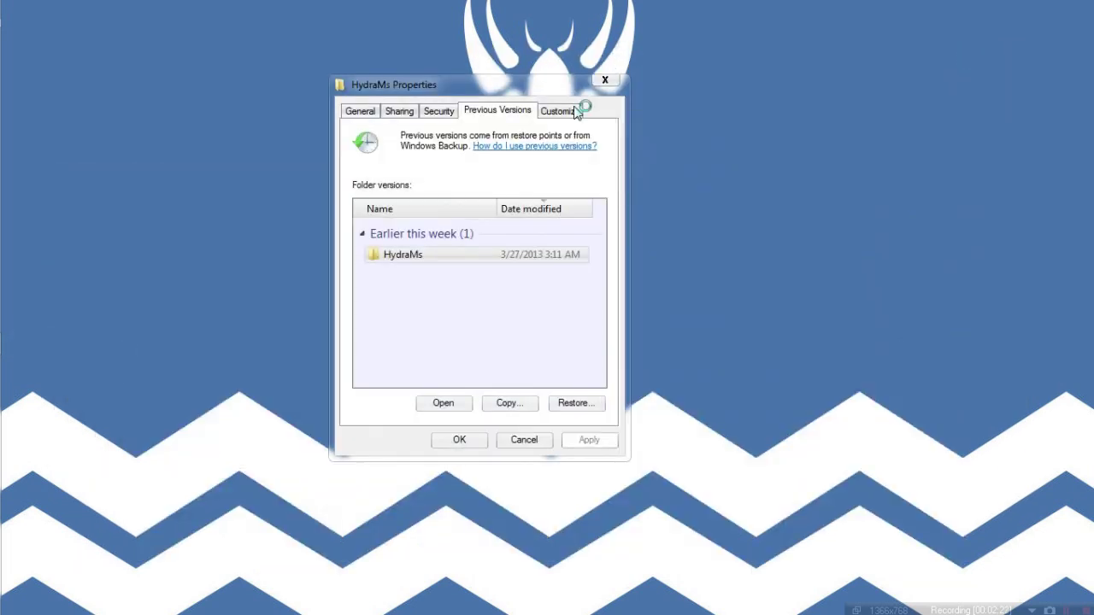
left_click(605, 81)
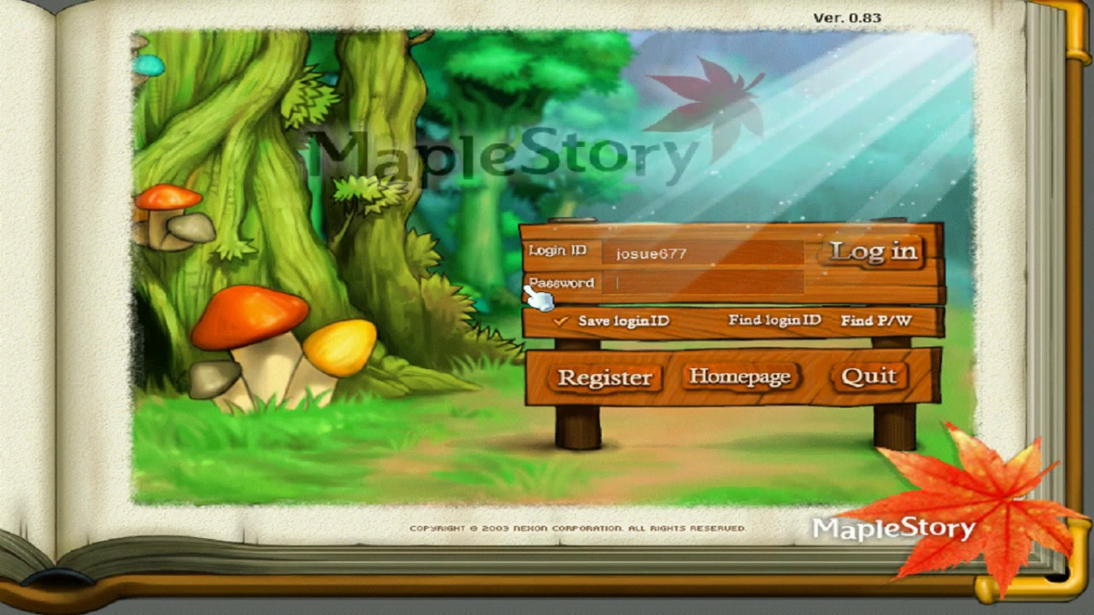
- Switch the game to windowed mode and log in with the account password
key("alt+Return")
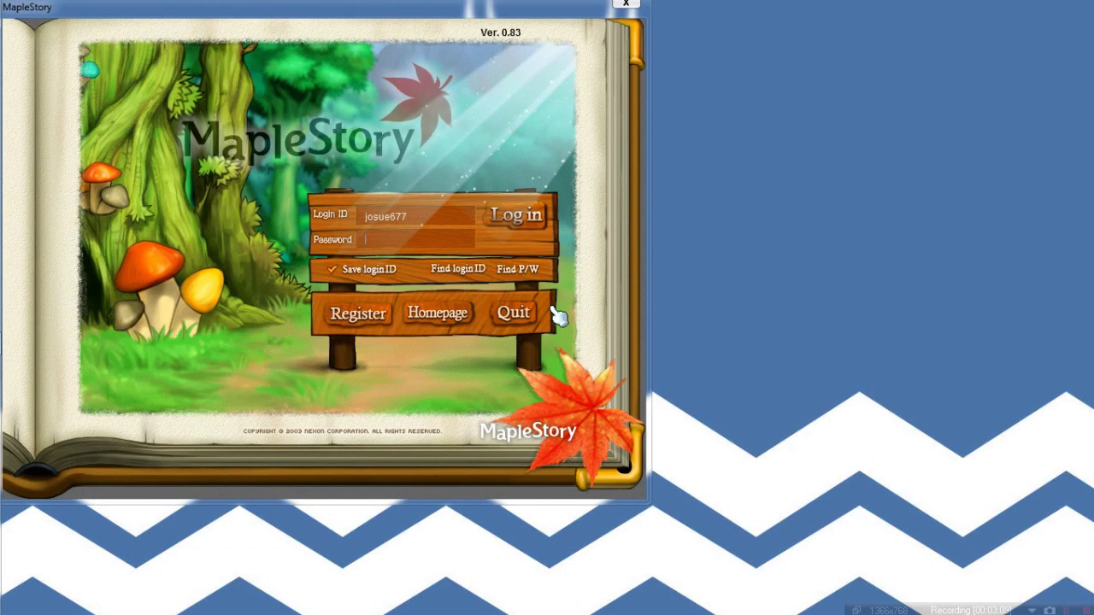
type("********")
key("Return")
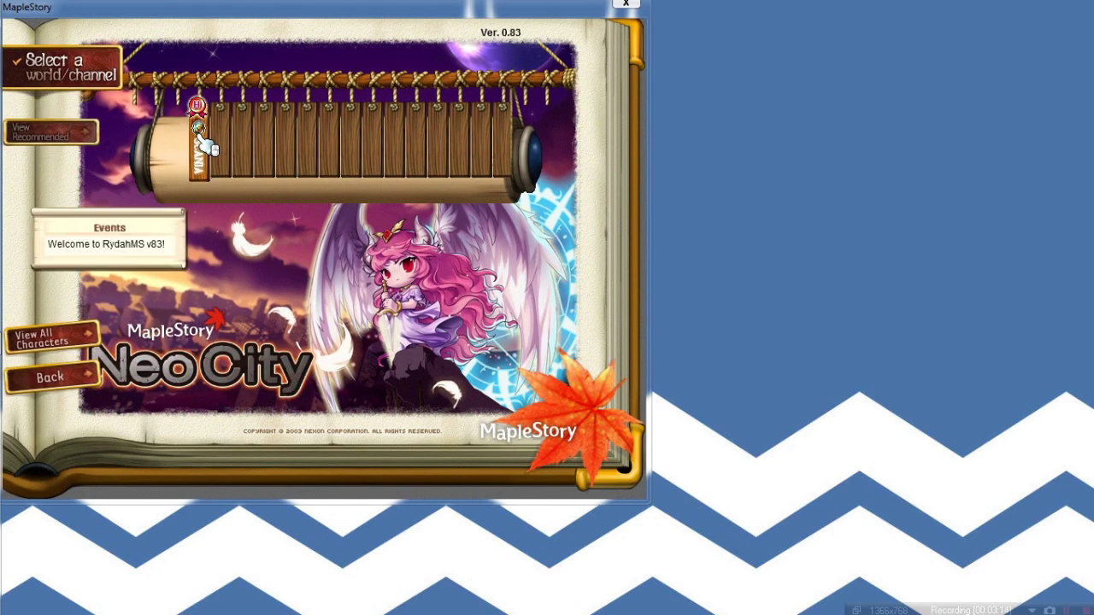
- Enter channel 1 of the RydahMS world and start the game with the level 194 Shadower character
left_click(204, 145)
left_click(246, 264)
double_click(246, 263)
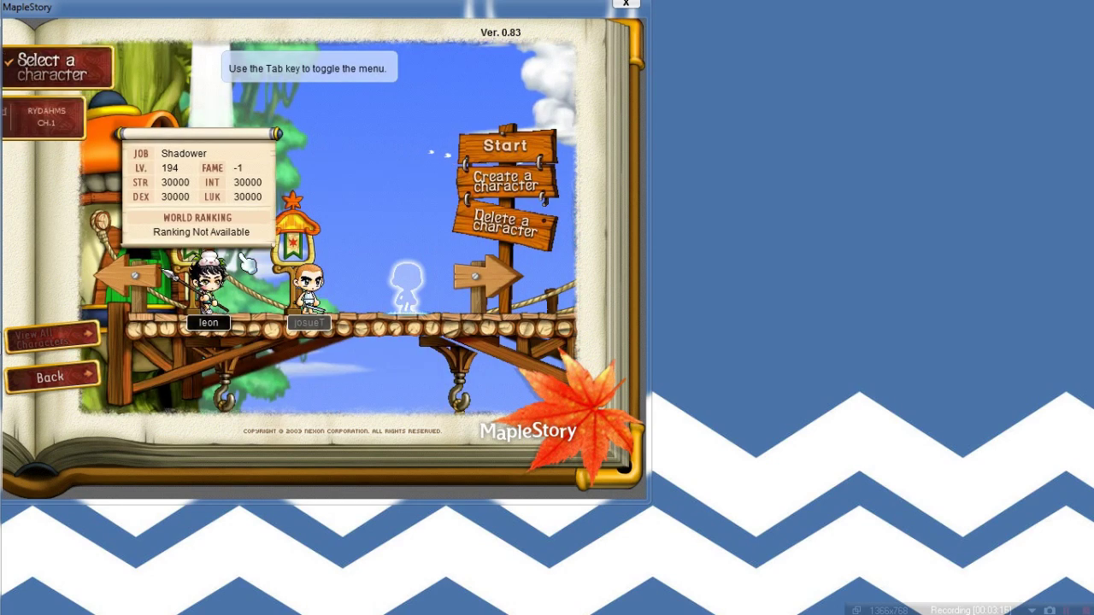
left_click(489, 154)
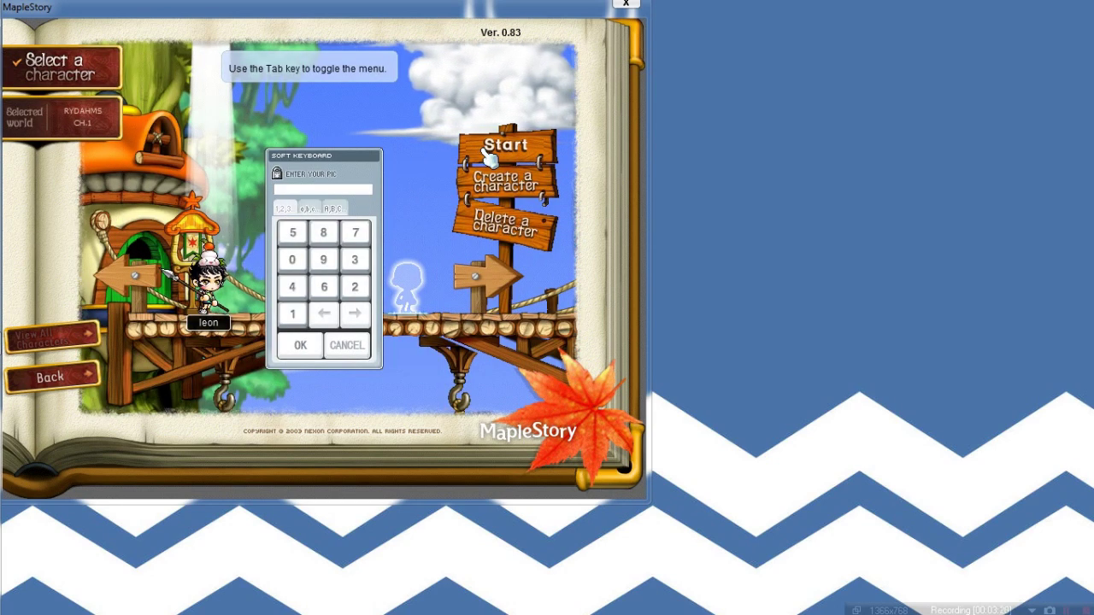
- Try to enter the game by filling in the PIC on the soft keyboard and confirming it
left_click(324, 247)
left_click(324, 248)
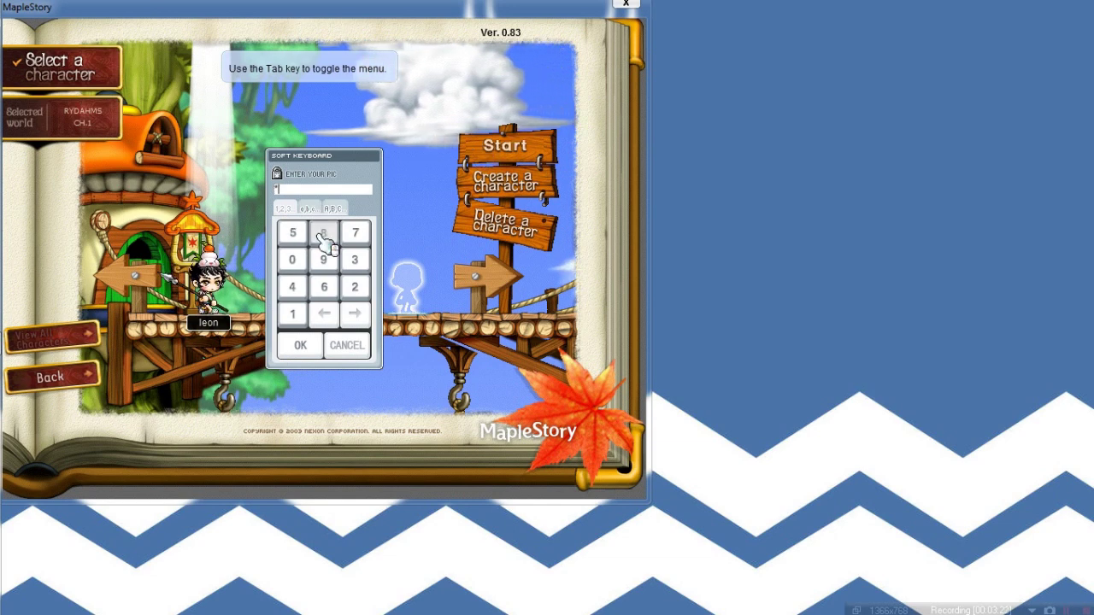
left_click(324, 246)
left_click(324, 248)
left_click(323, 246)
left_click(324, 248)
left_click(324, 246)
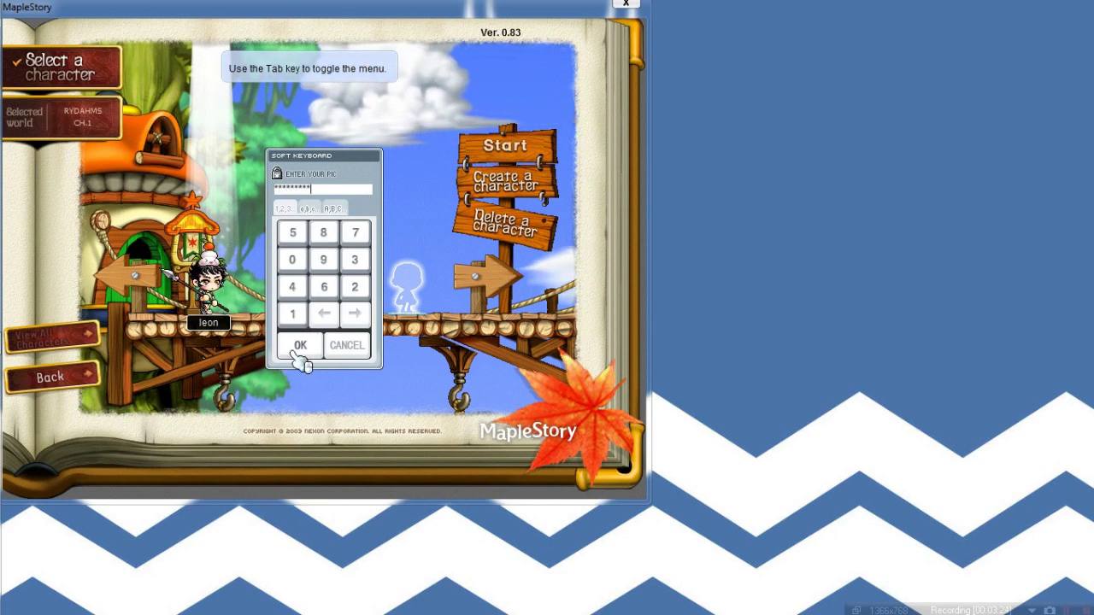
left_click(299, 347)
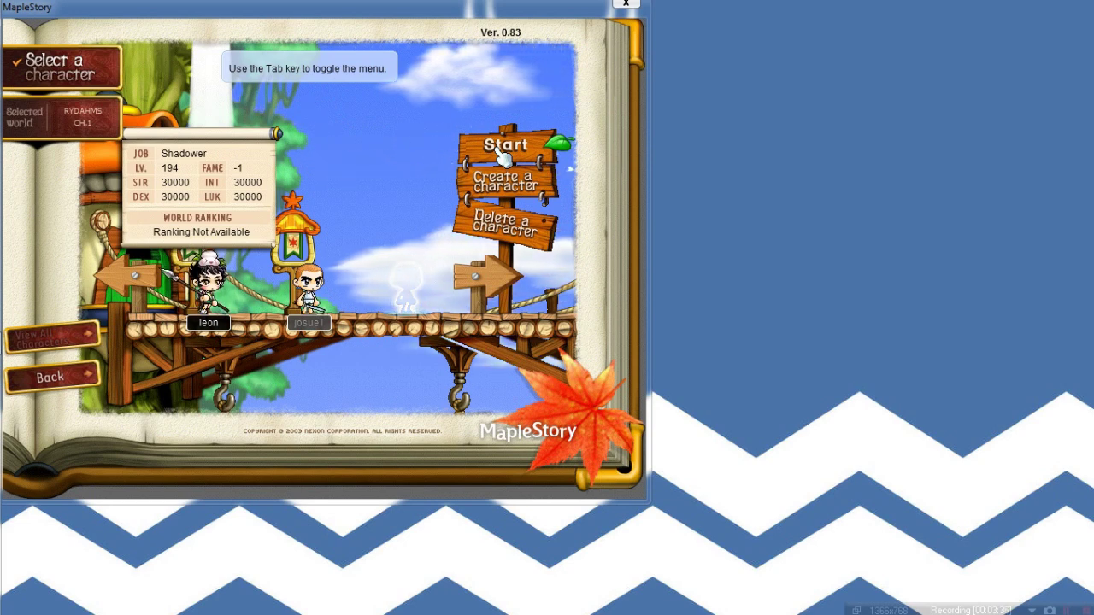
- Start the game with the level 194 Shadower character, filling in and confirming the account PIC
left_click(503, 154)
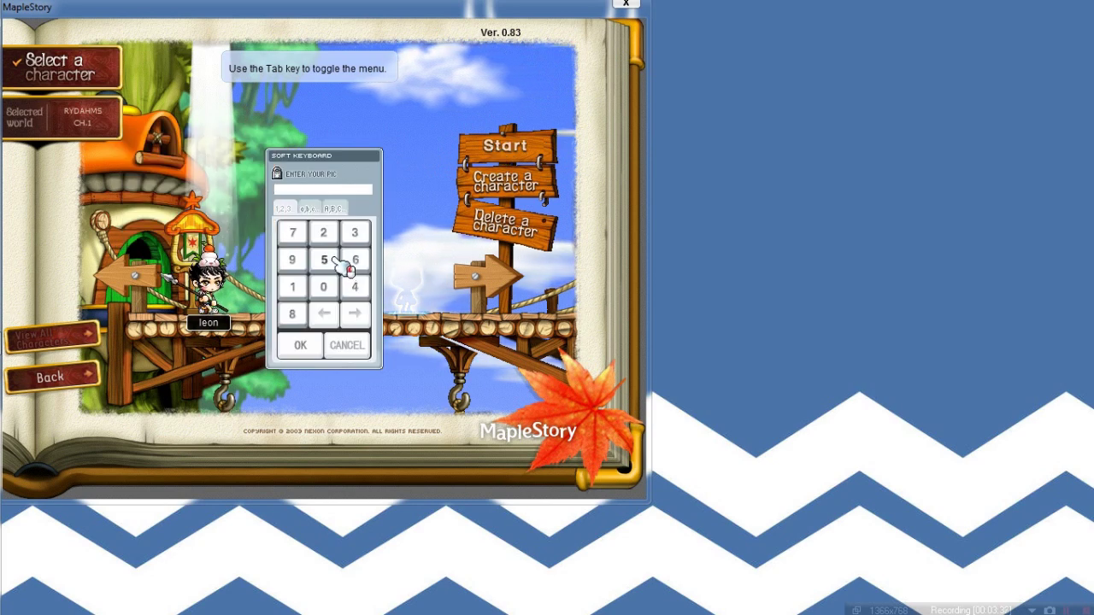
type("*************")
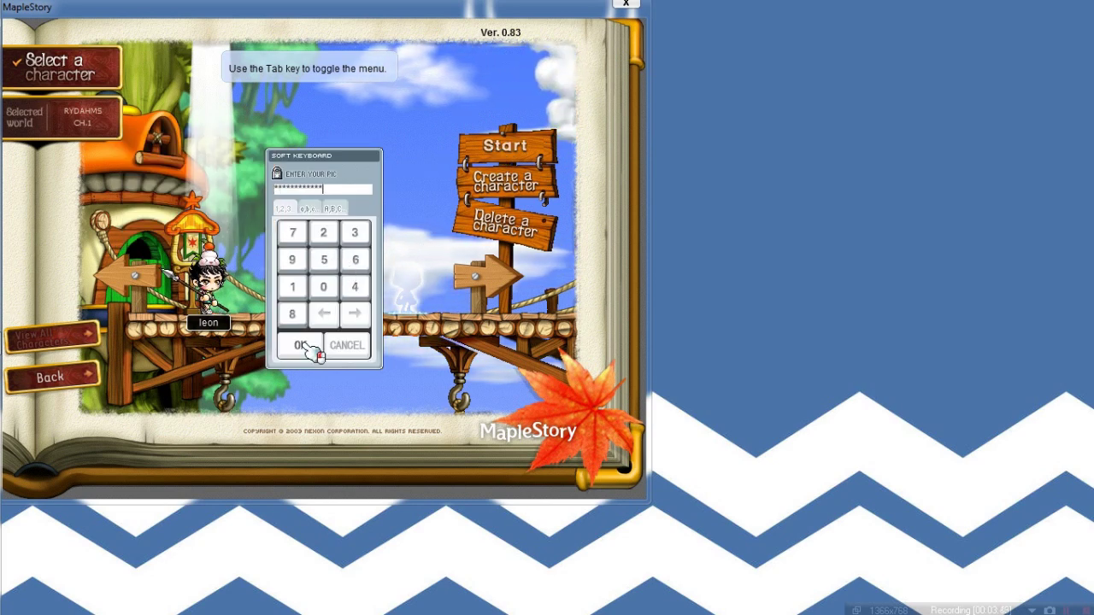
left_click(306, 347)
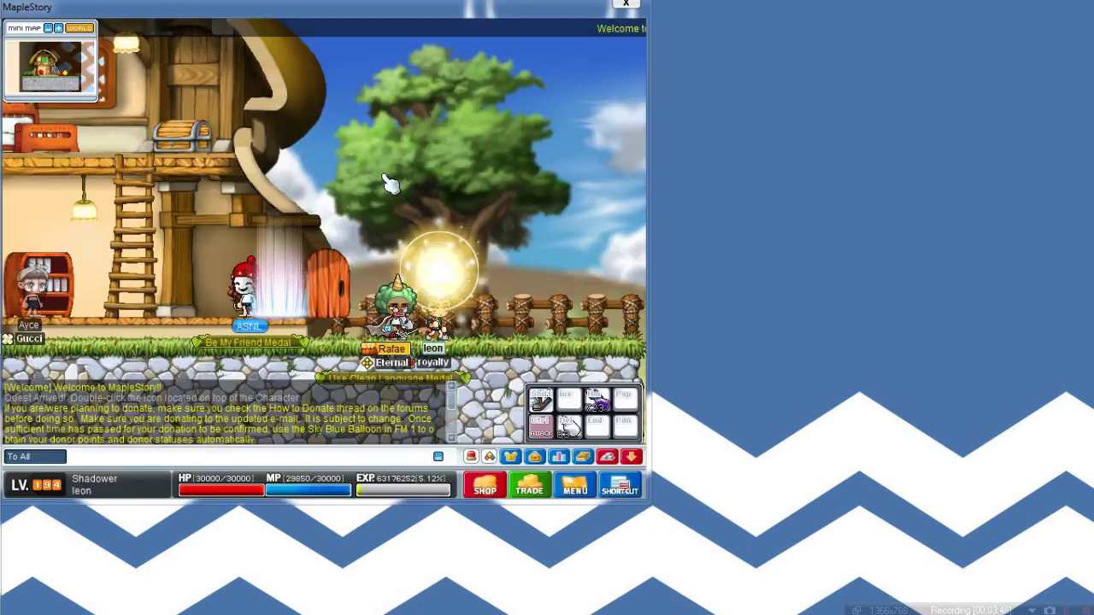
- Walk the character a short way to the right of the nearby player and send "sup" in the chat to all
key("Left")
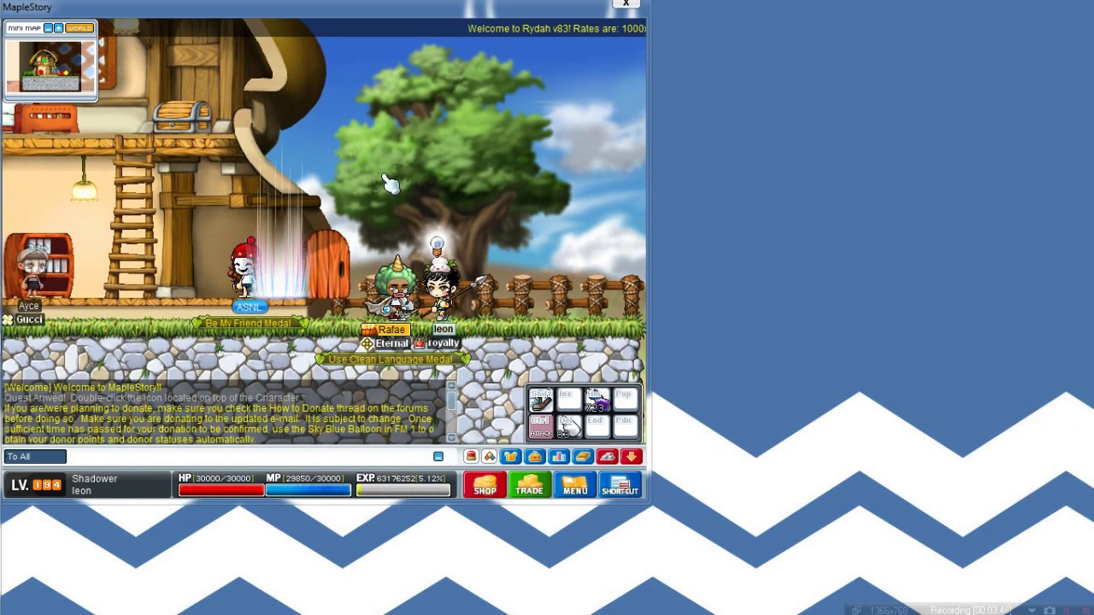
key("Right")
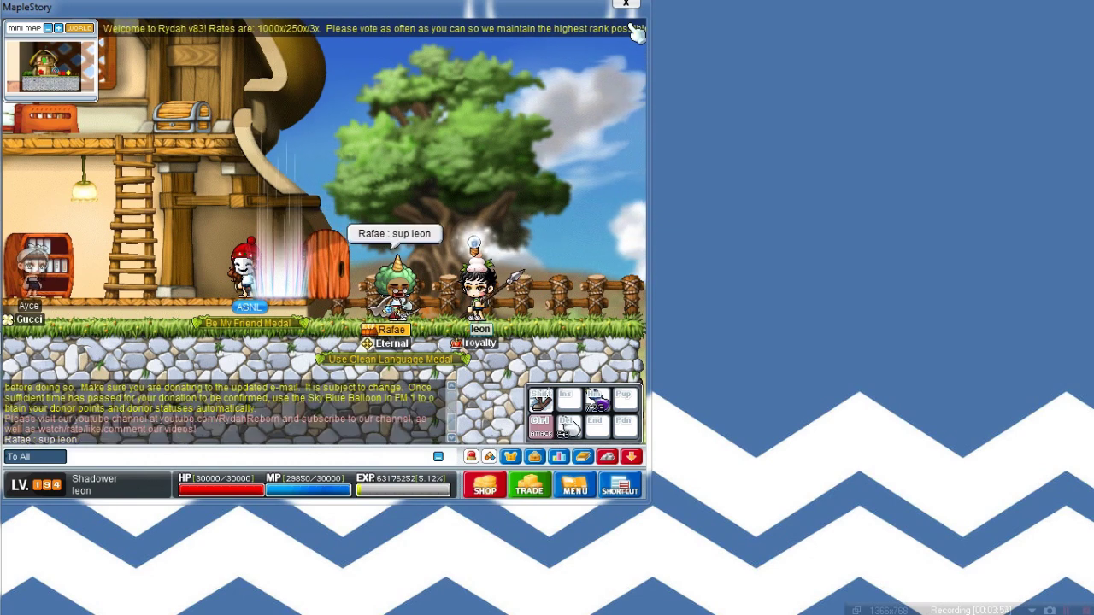
type("sup")
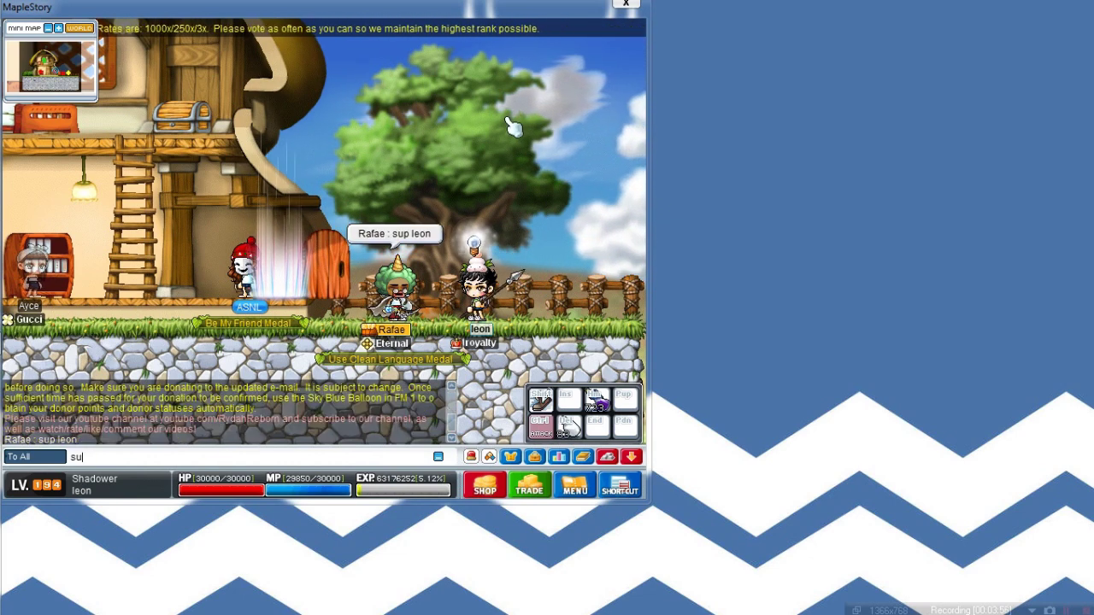
key("Return")
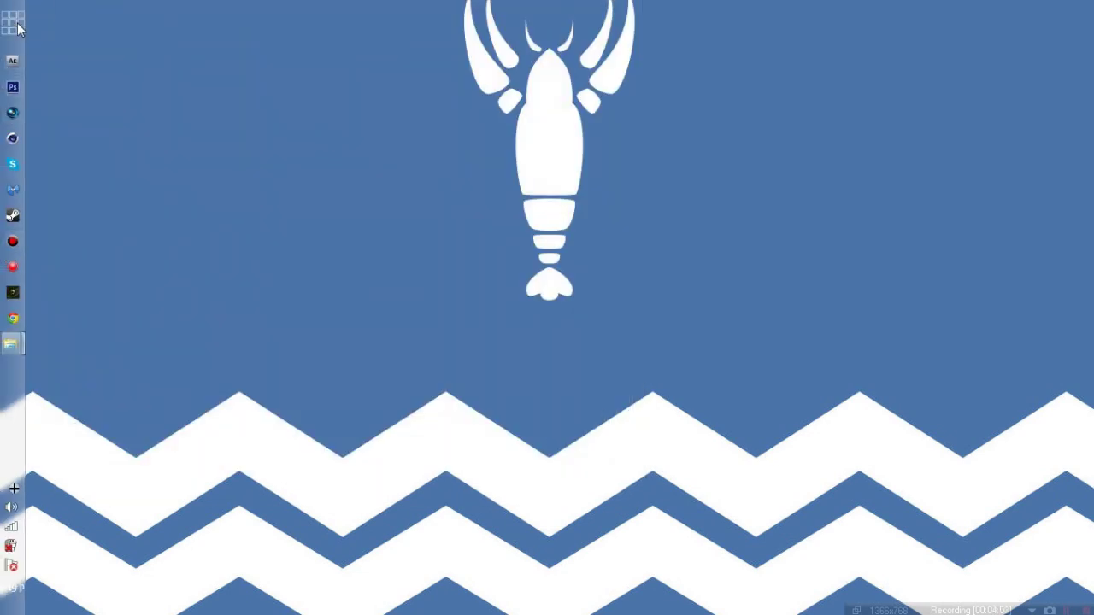
- Disable Norton Security Suite's Smart Firewall permanently and dismiss the notification
left_click(19, 29)
mouse_move(148, 251)
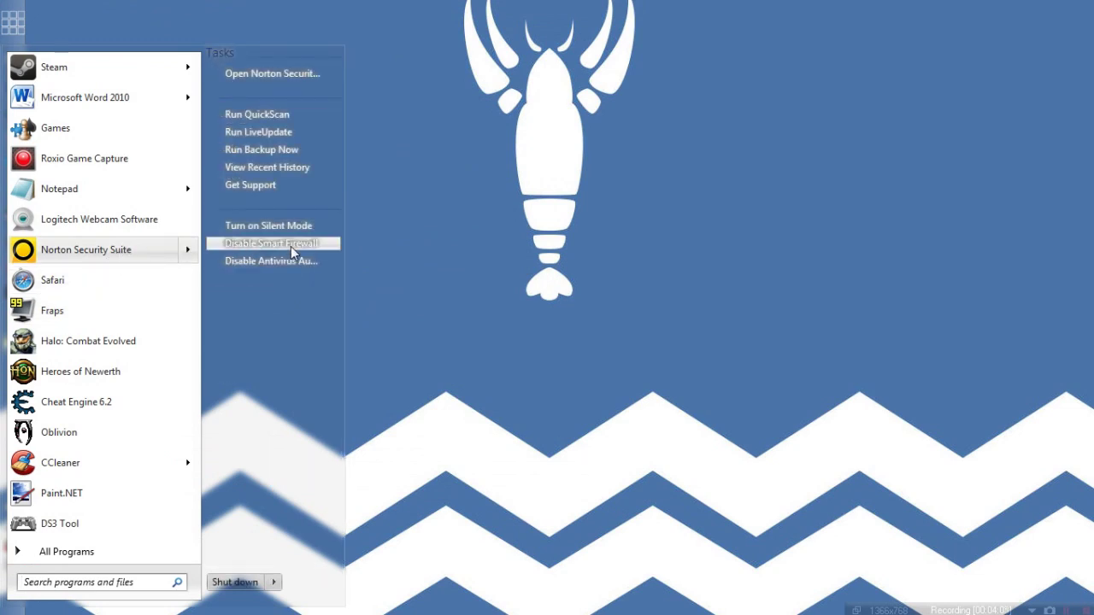
left_click(290, 246)
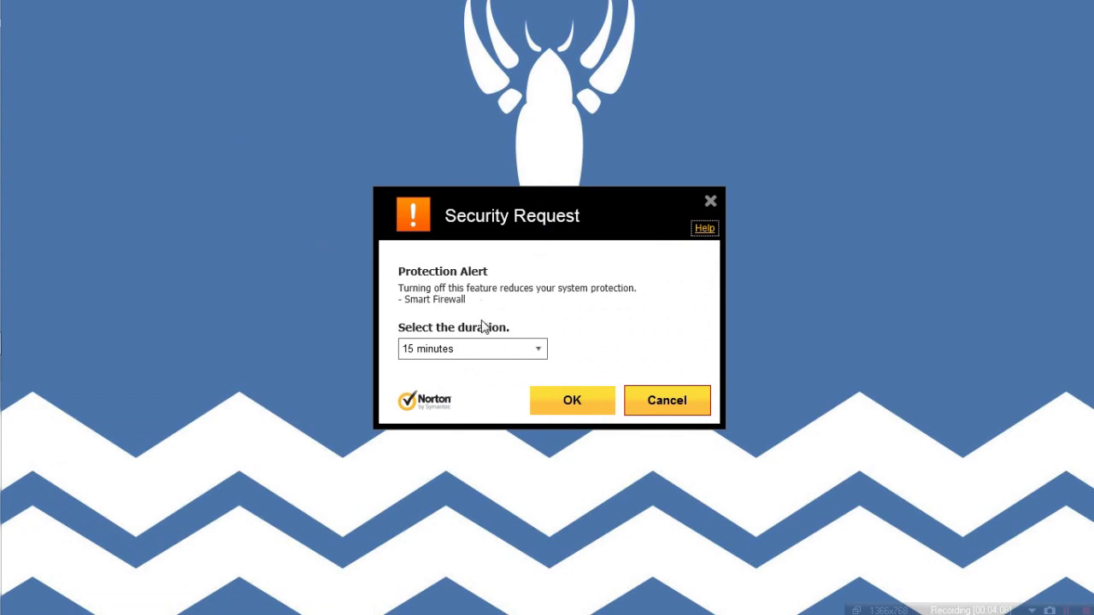
left_click(537, 351)
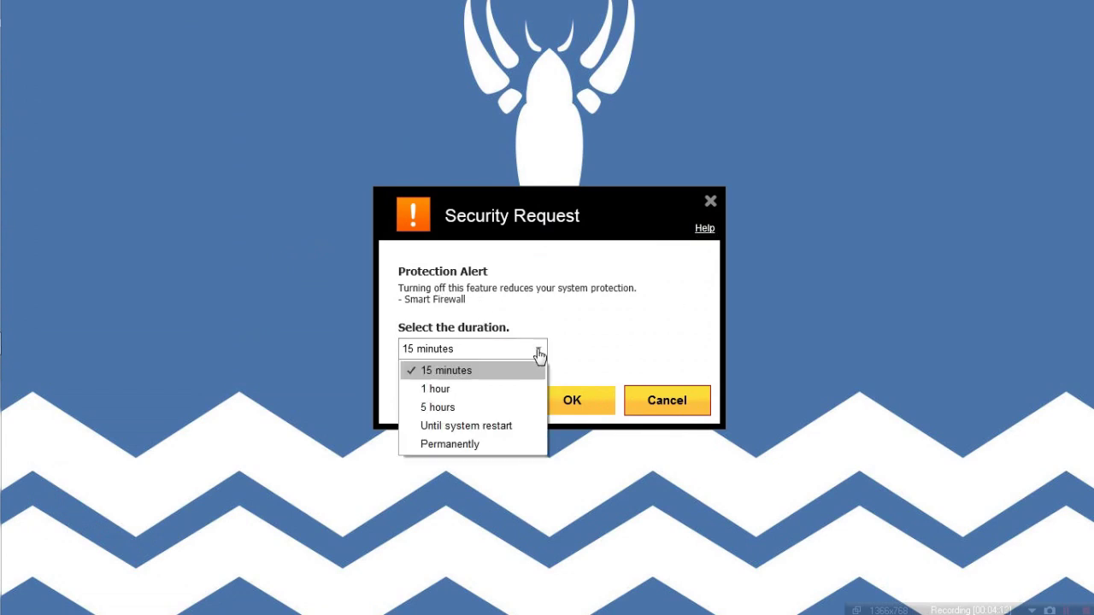
left_click(470, 446)
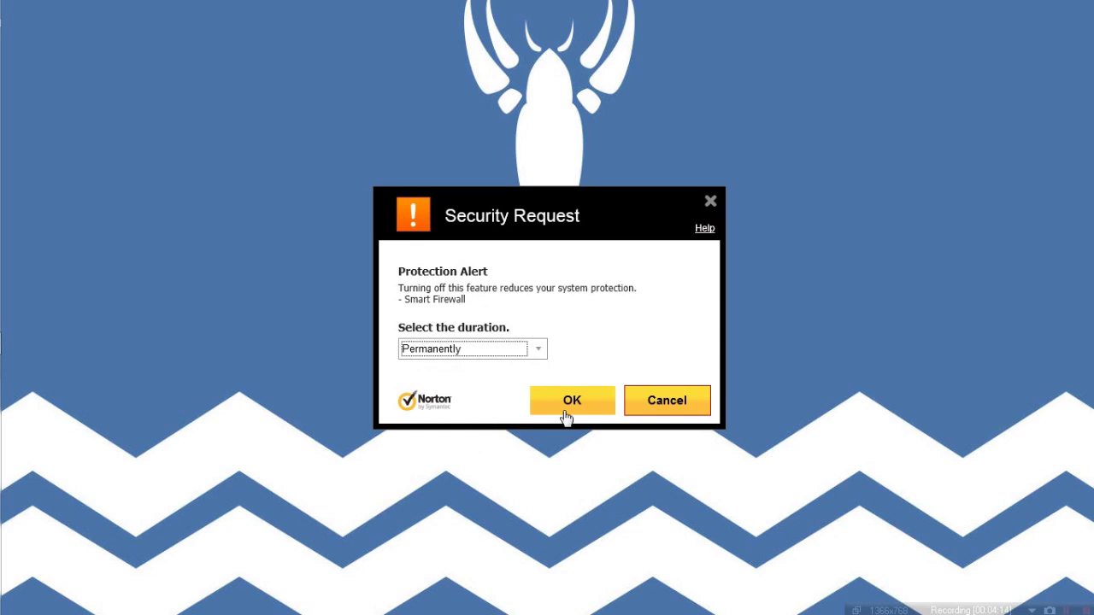
left_click(570, 403)
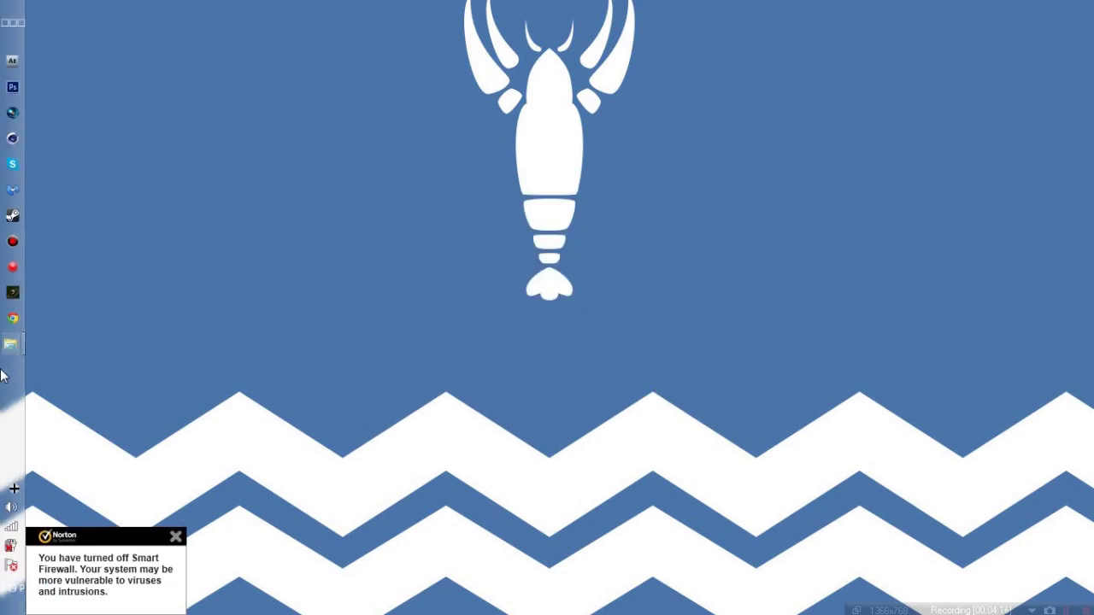
left_click(176, 535)
mouse_move(2, 416)
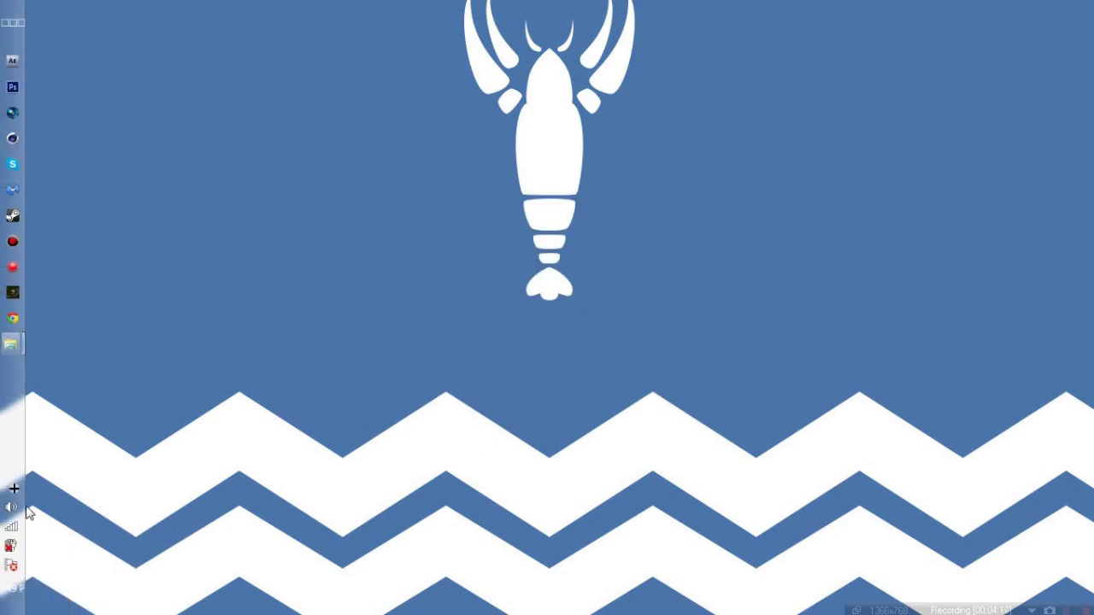
left_click(13, 488)
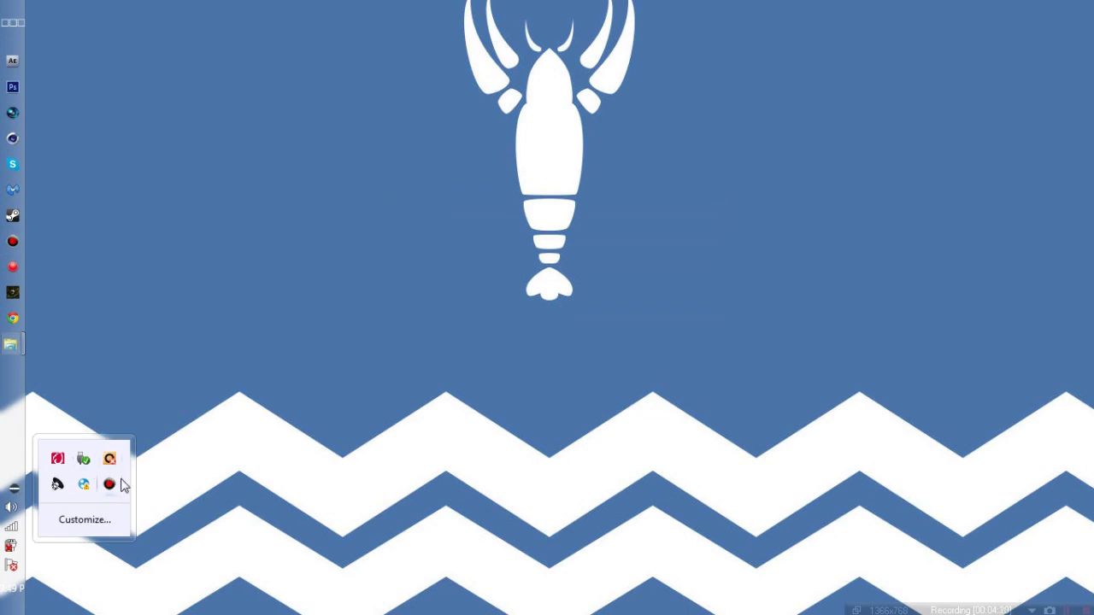
left_click(328, 255)
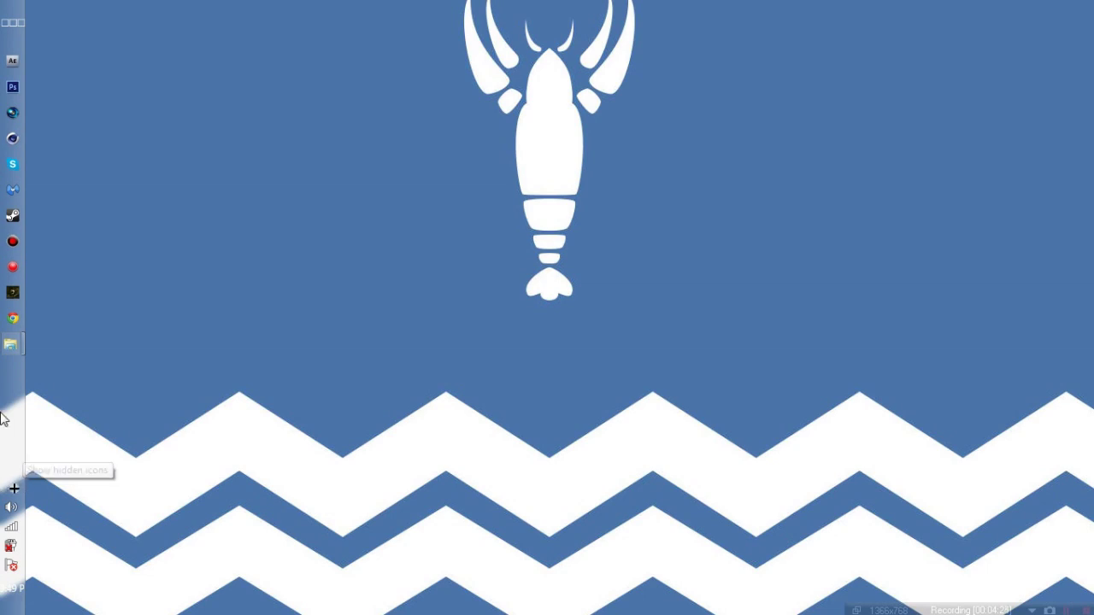
- Close the Nexon folder window and bring up the HydraMs folder from the March 27, 2013 previous version
mouse_move(10, 344)
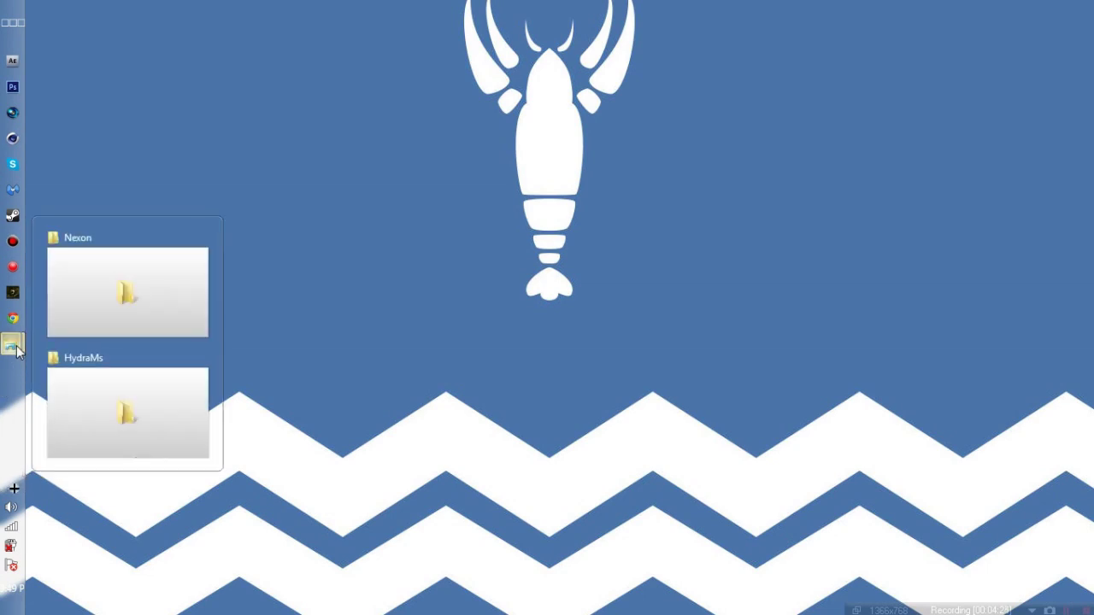
left_click(146, 312)
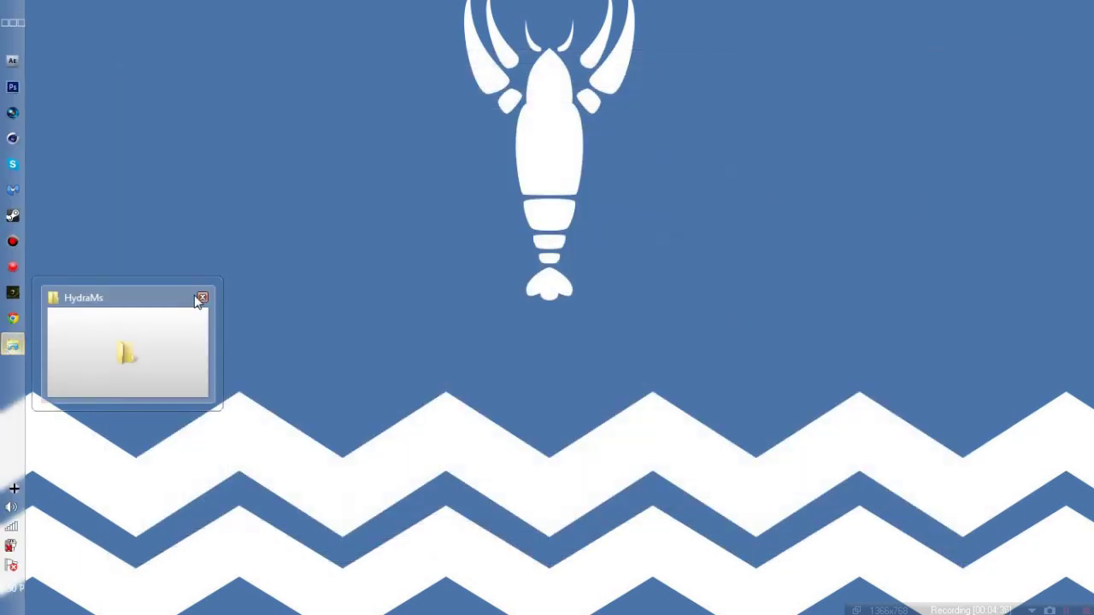
left_click(182, 312)
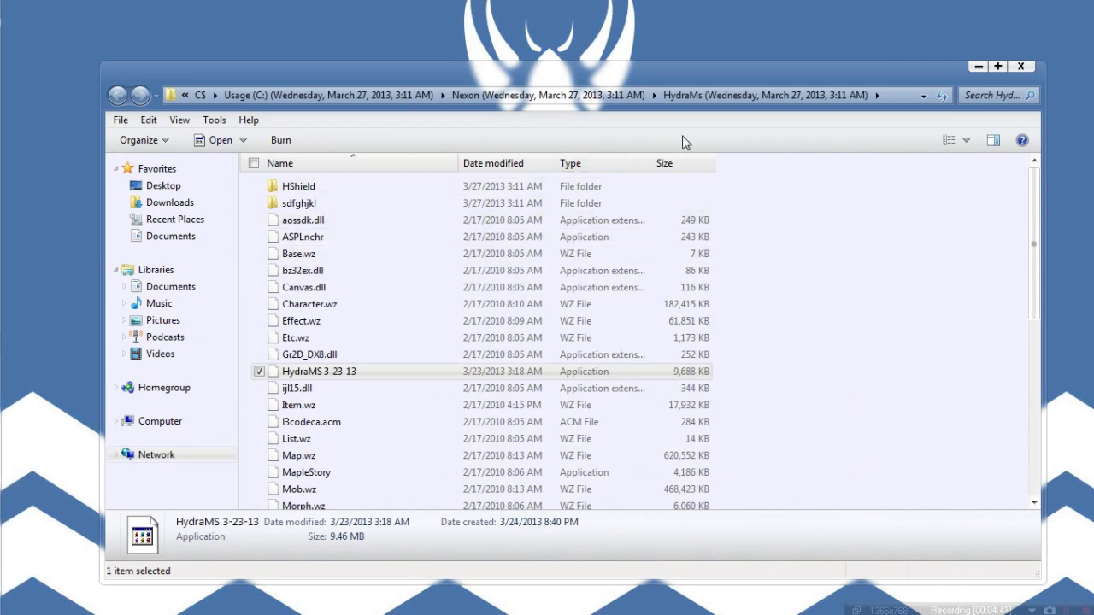